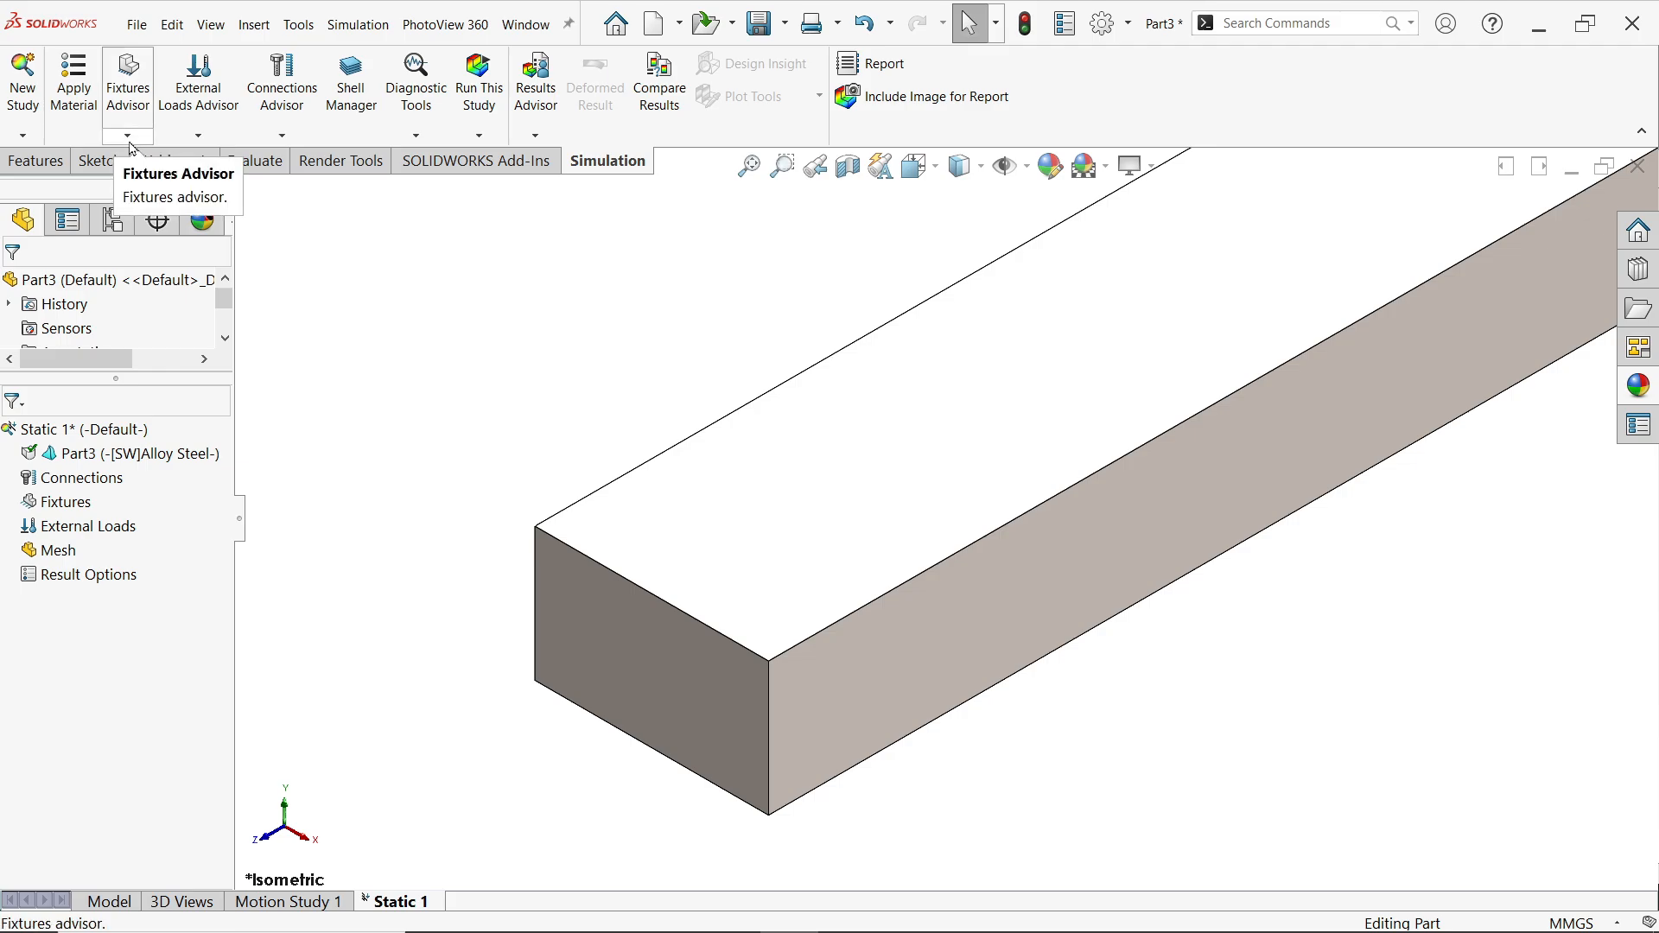
left_click(130, 140)
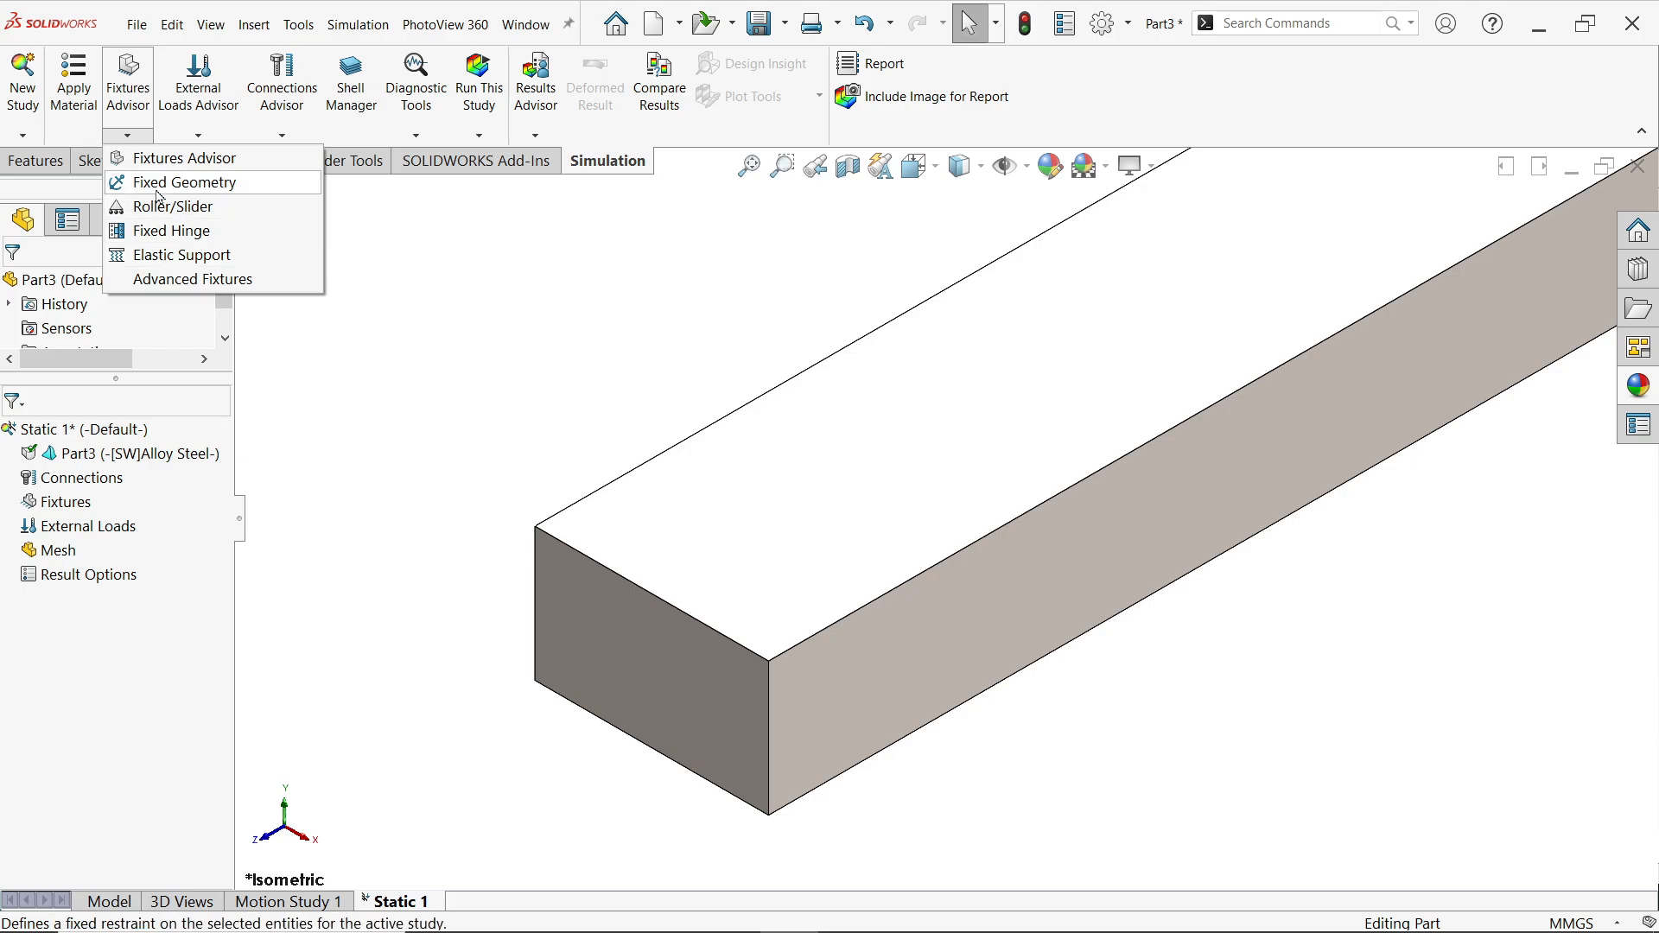
left_click(129, 108)
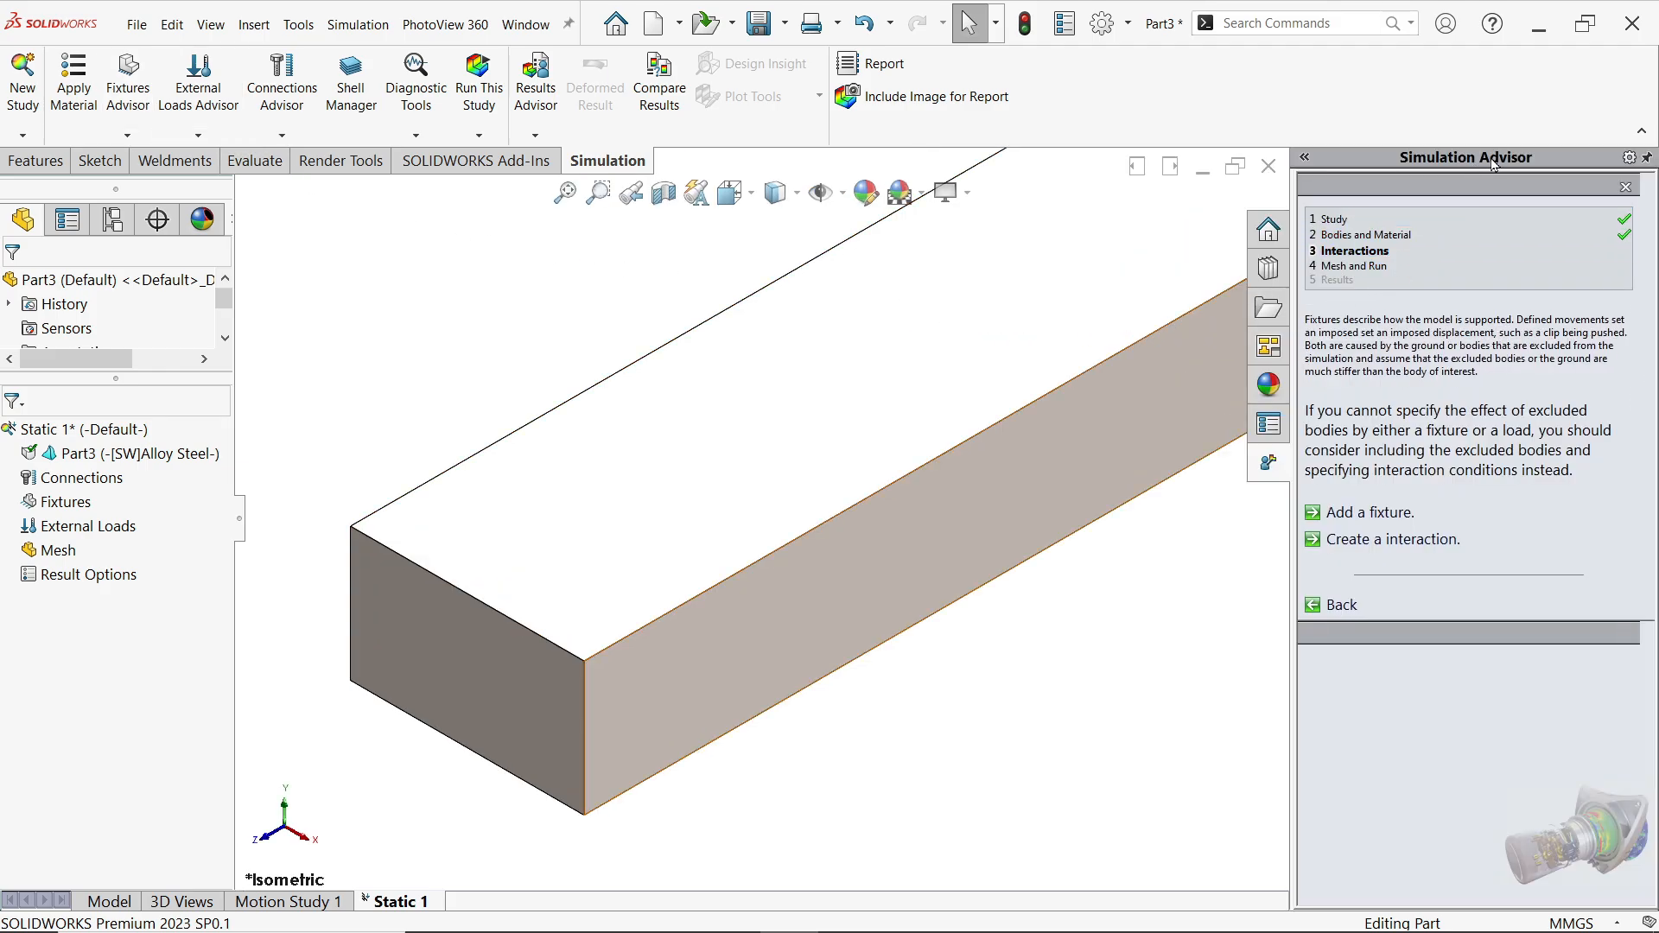
left_click(1369, 513)
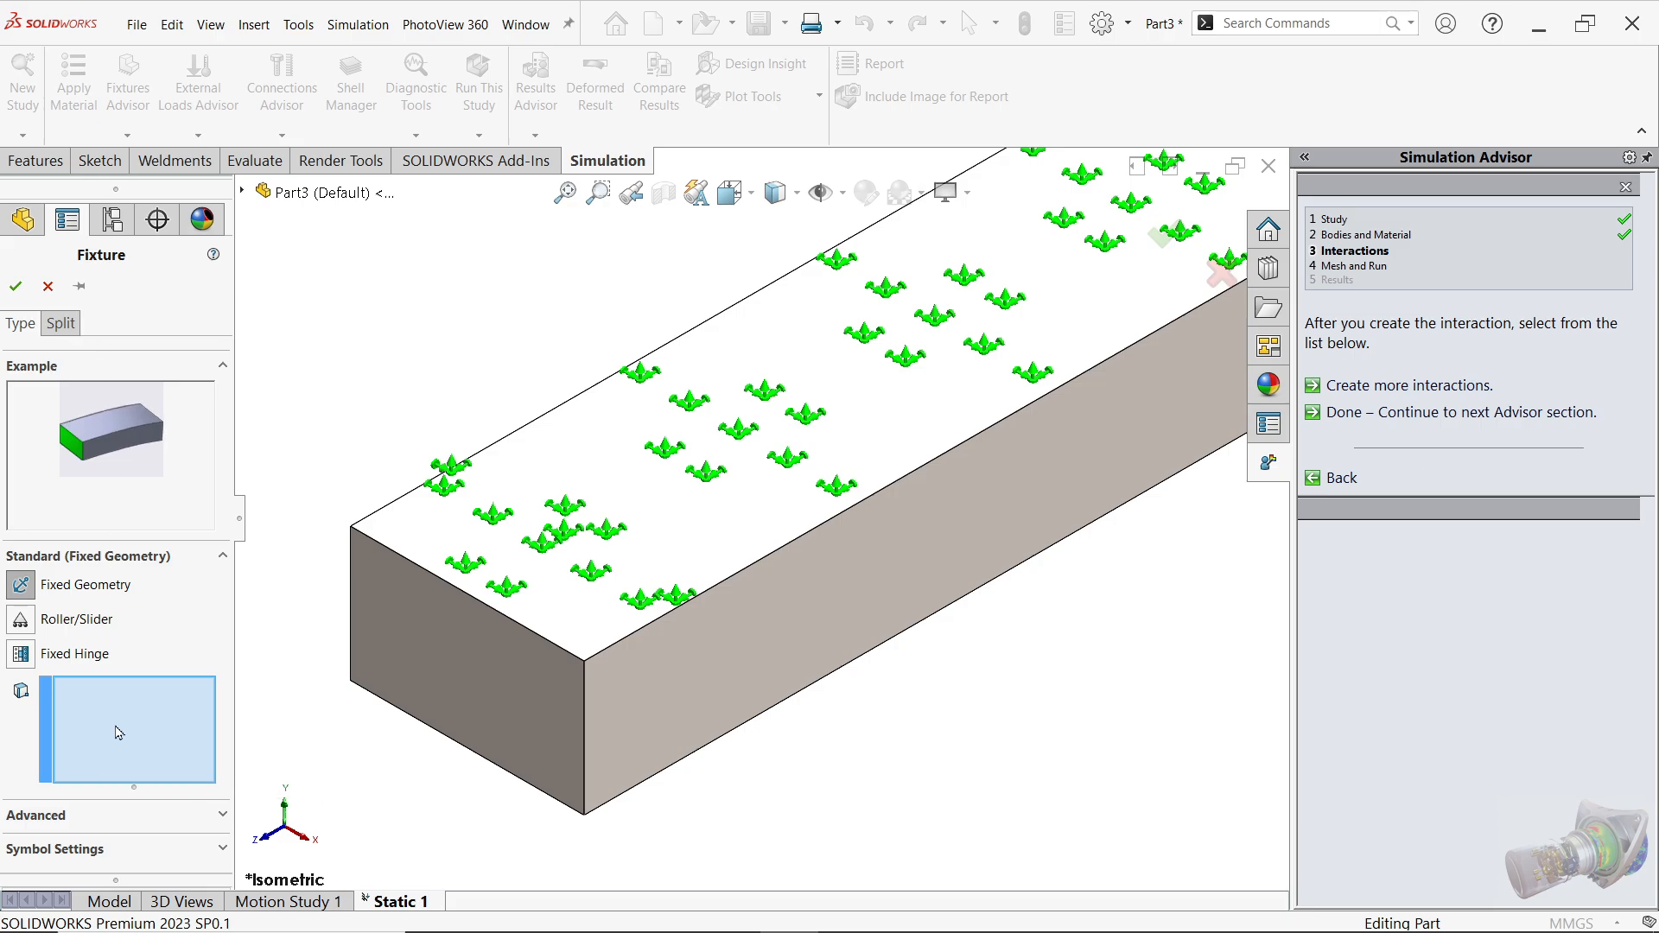
left_click(48, 288)
Step: Start a Fixed Geometry fixture for the static study
left_click(128, 136)
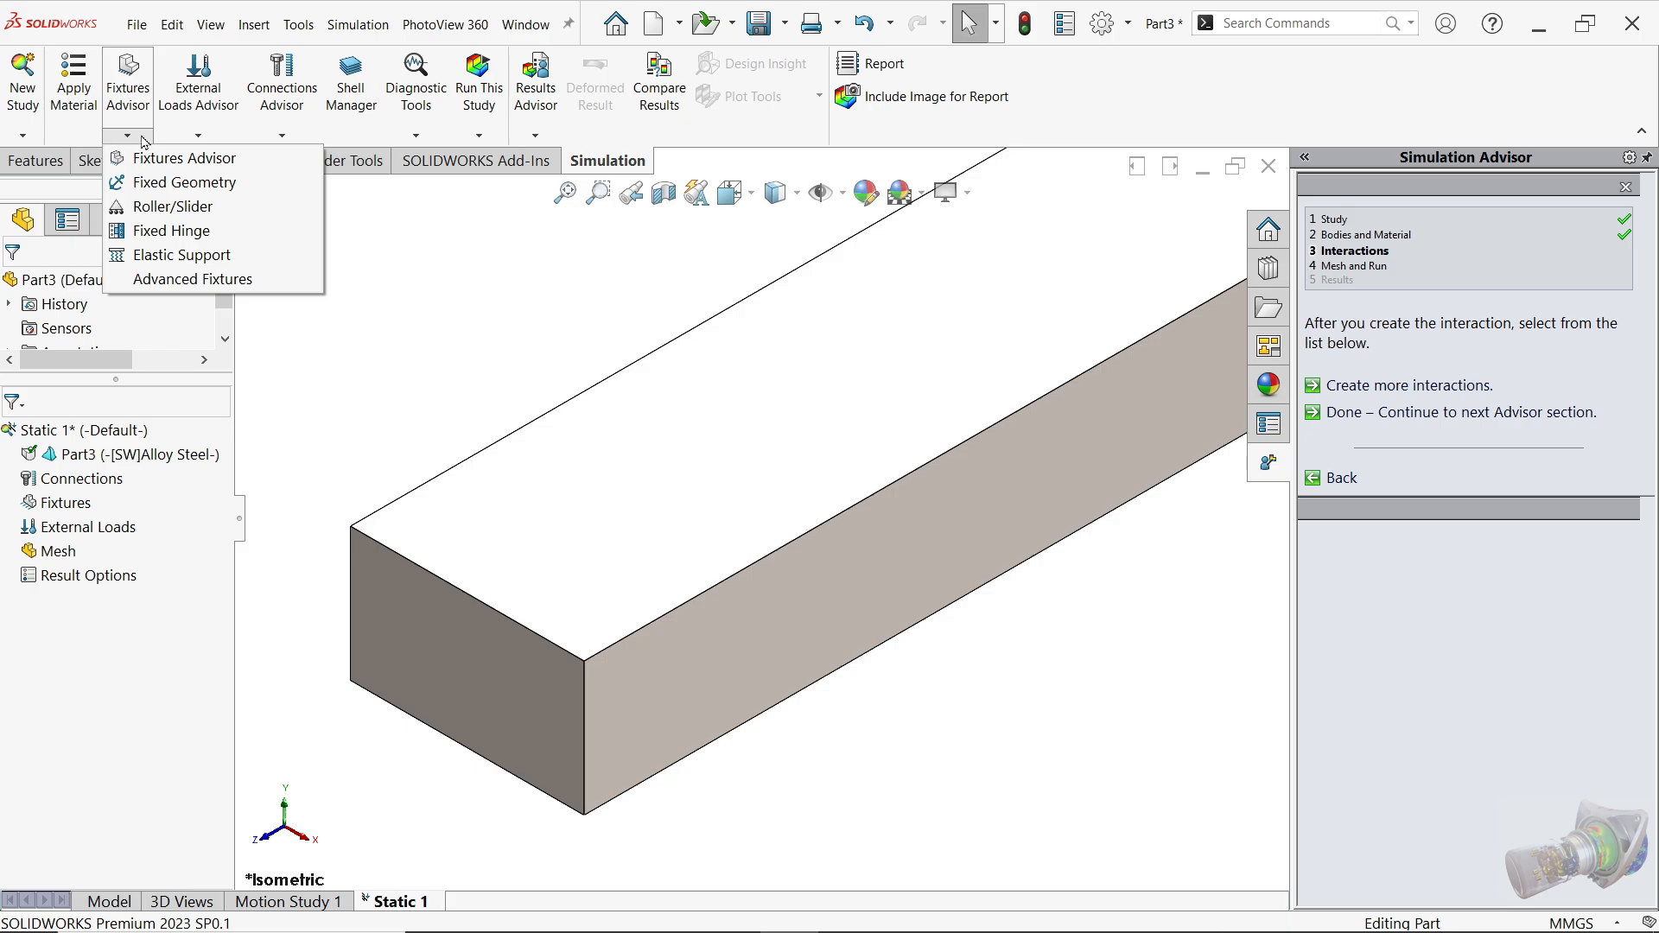
left_click(148, 183)
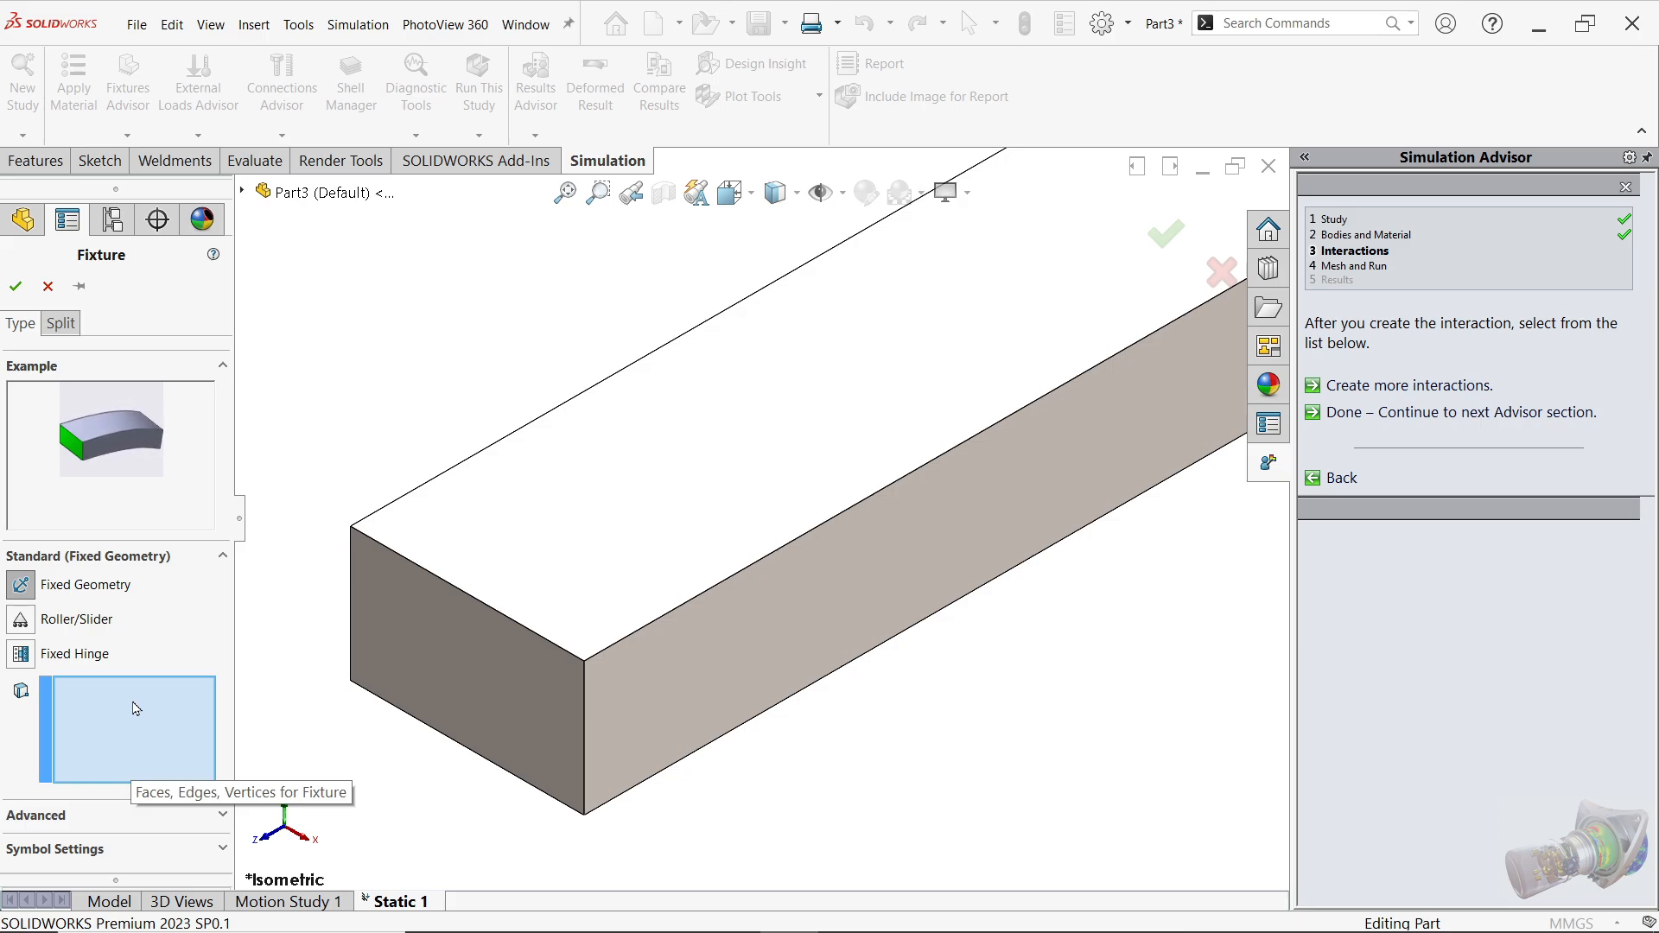
left_click(406, 654)
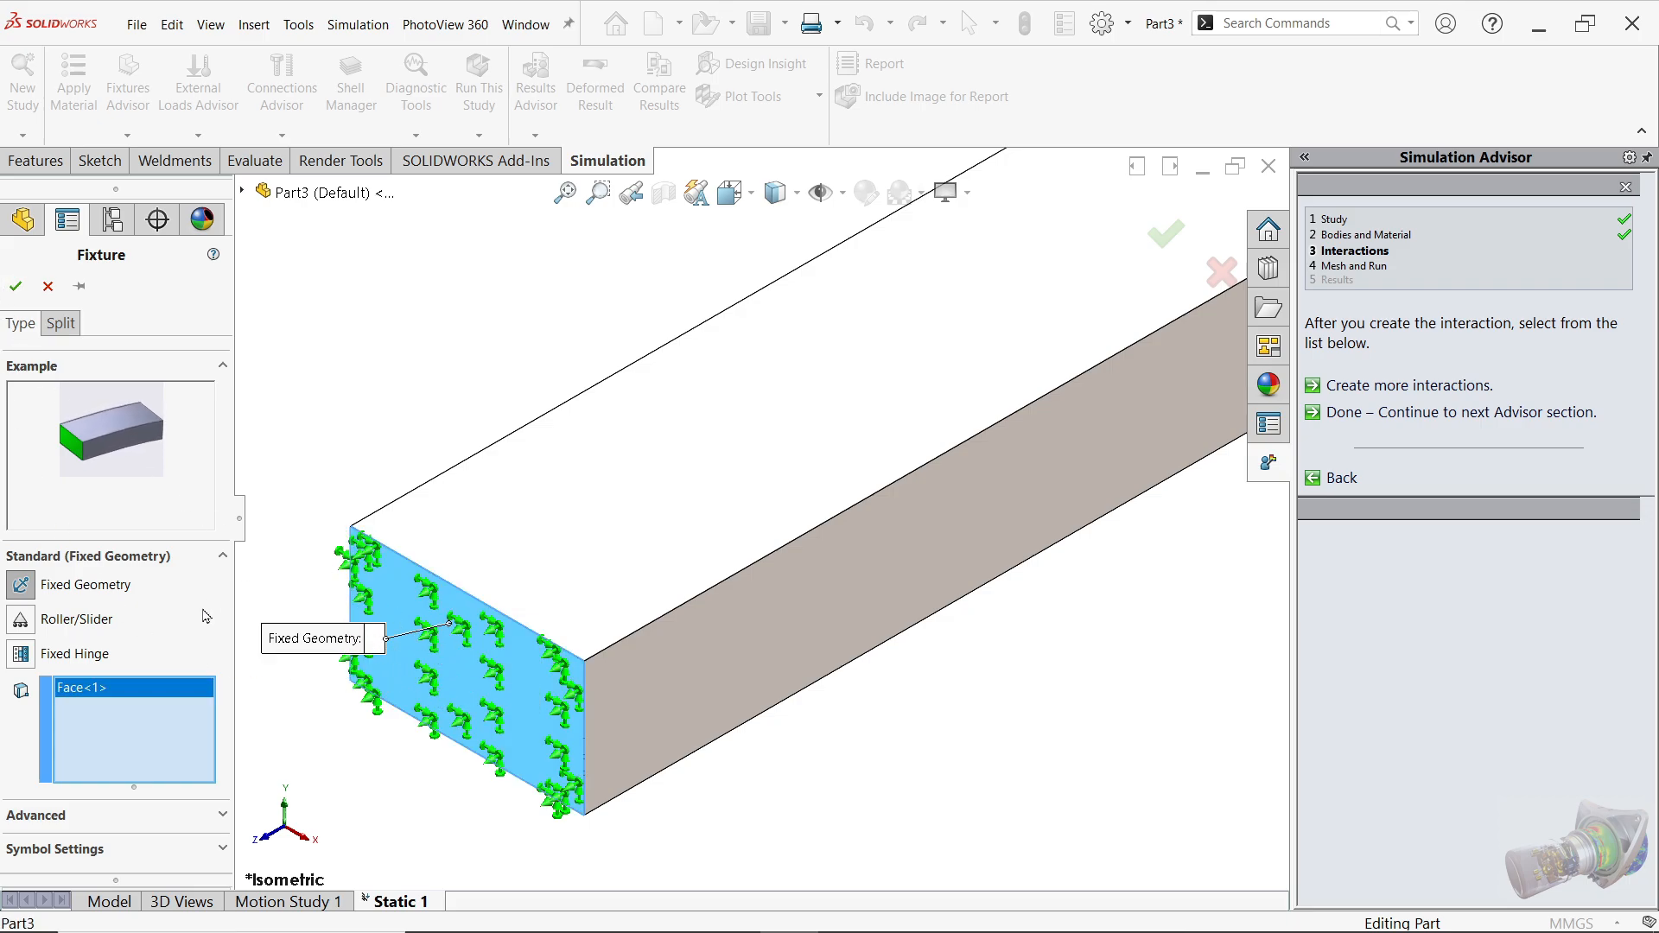
right_click(128, 720)
left_click(186, 726)
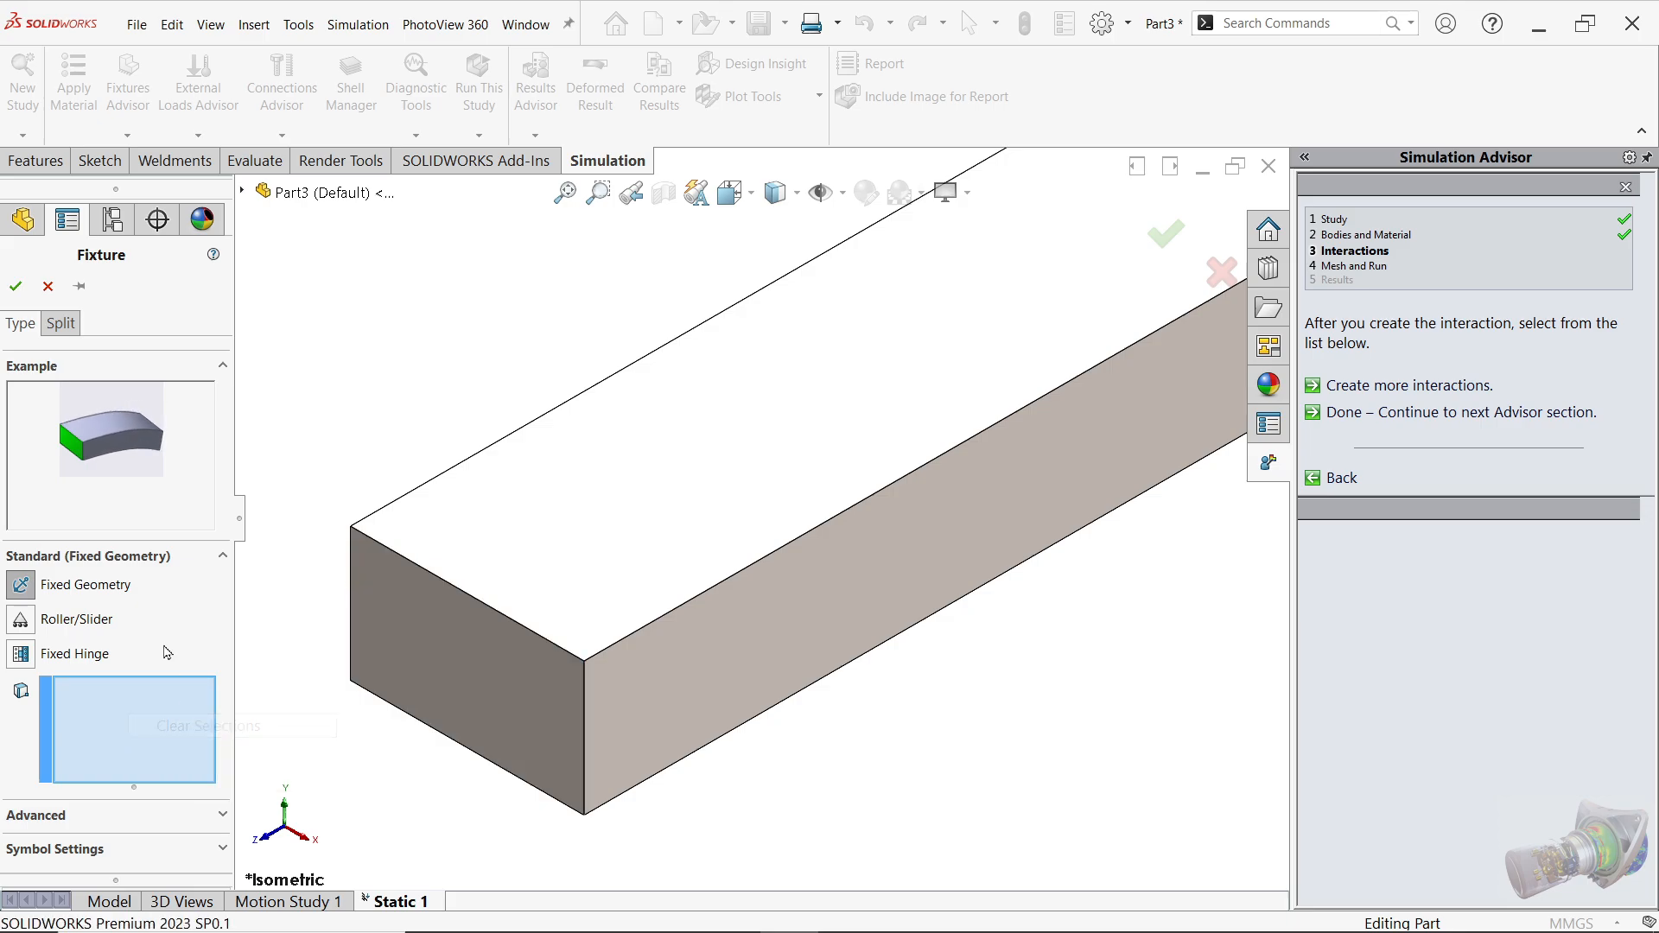
Step: Create a split sketch on the beam's long side face with one slanted line crossing its full height near the front end
left_click(59, 326)
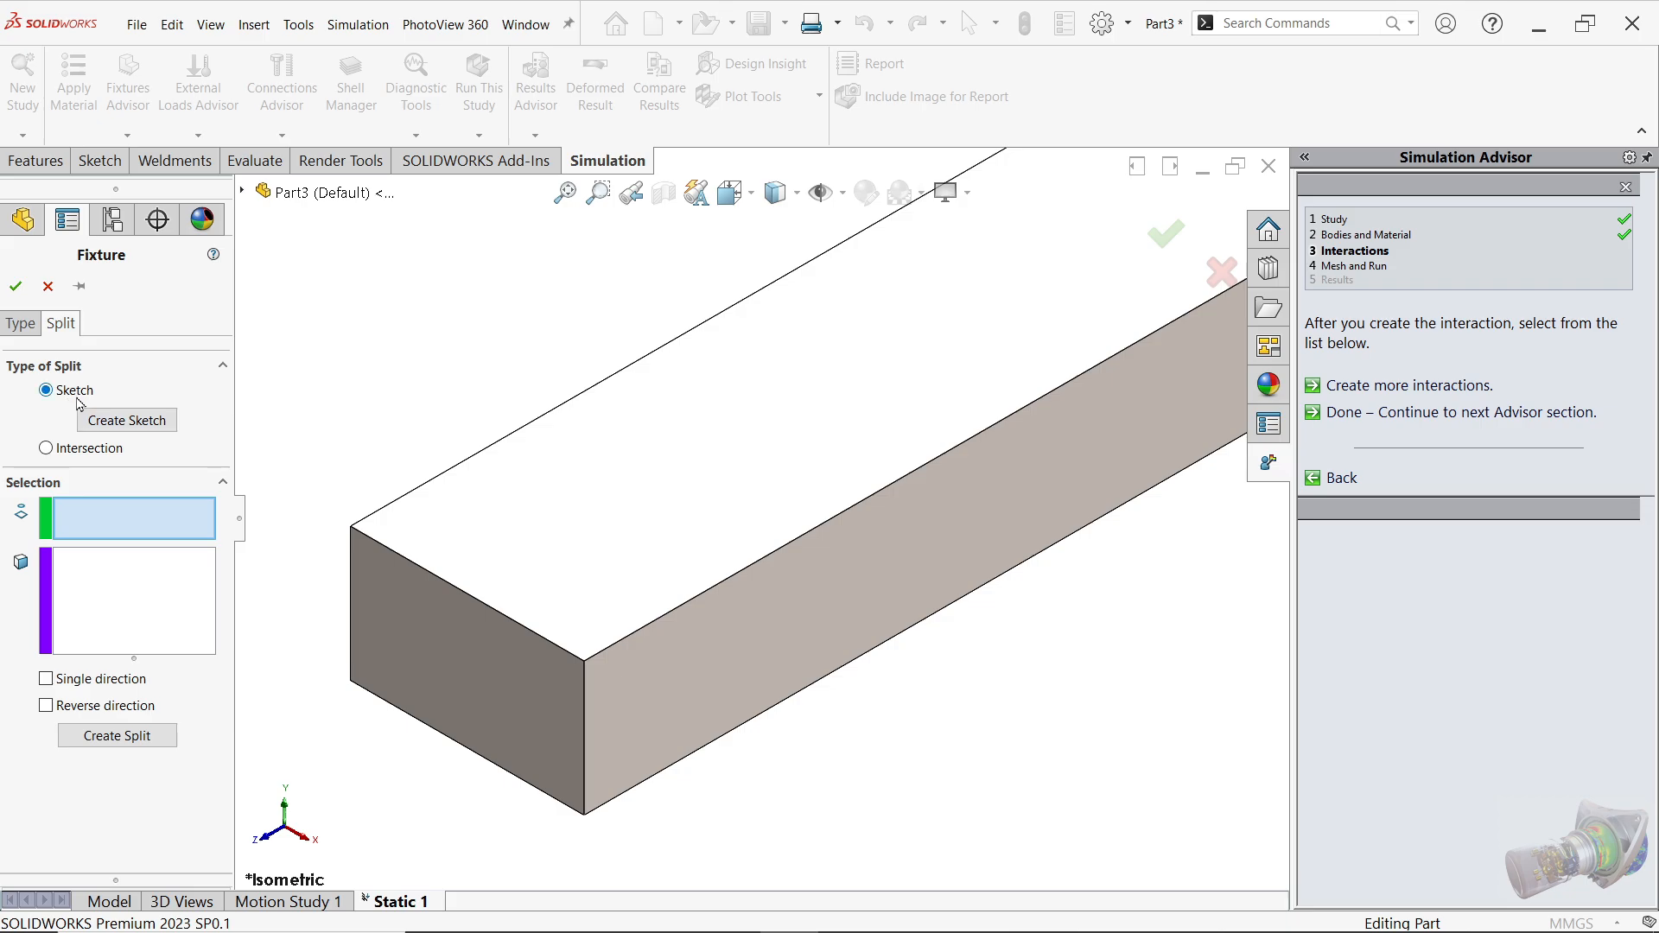
left_click(128, 423)
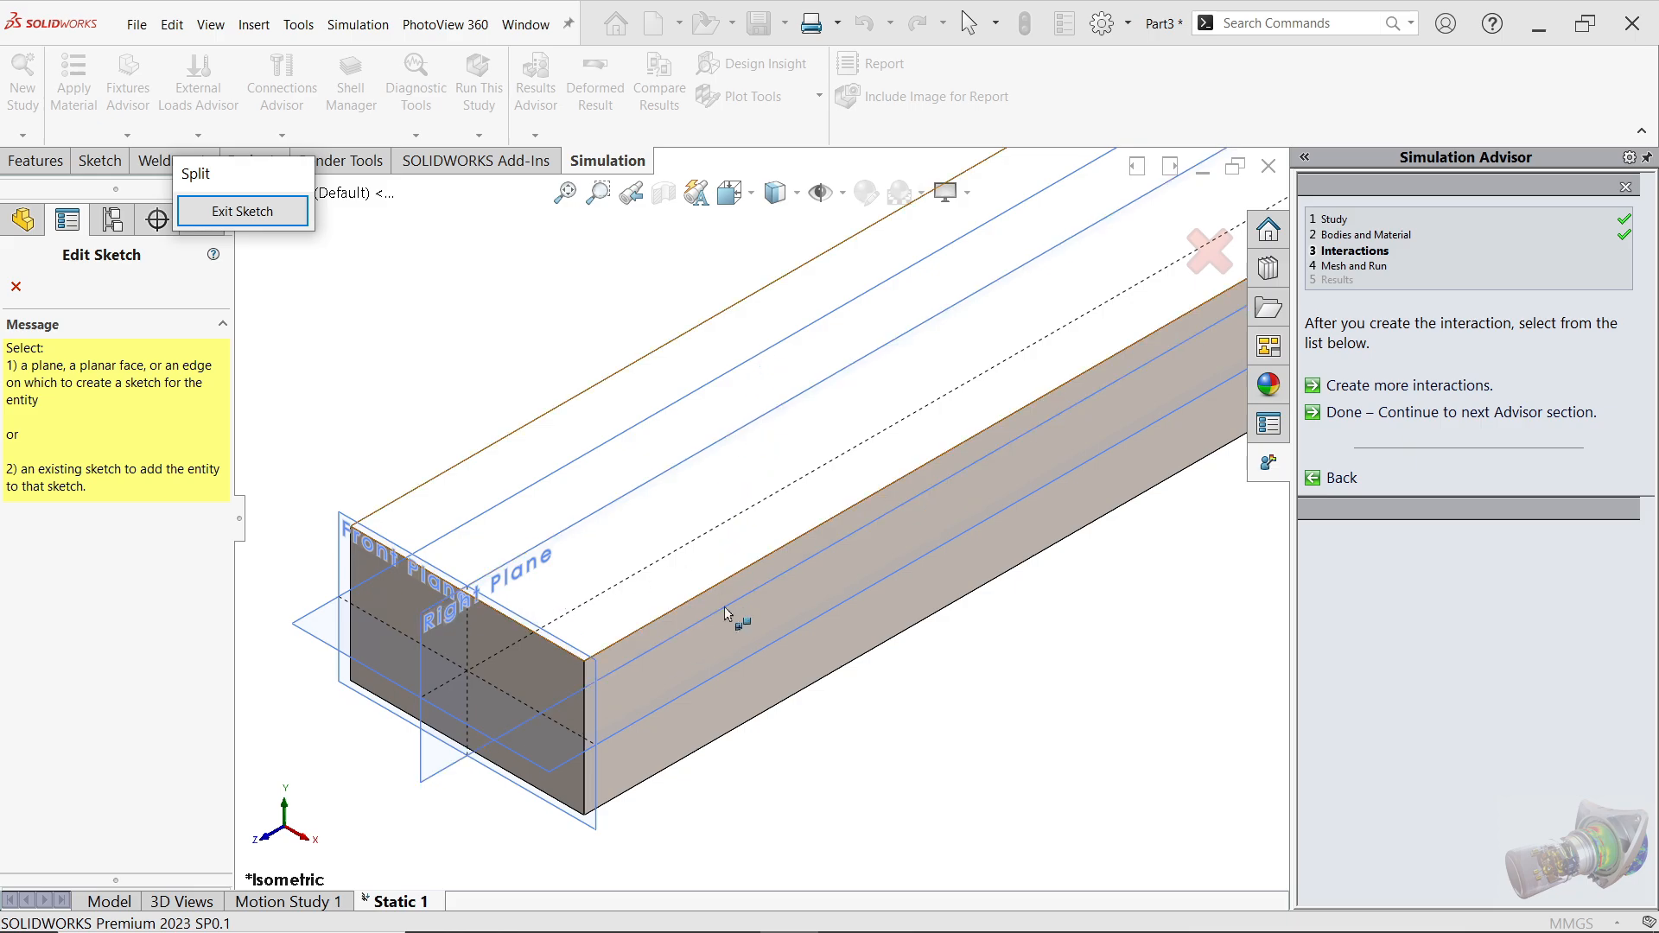
left_click(760, 681)
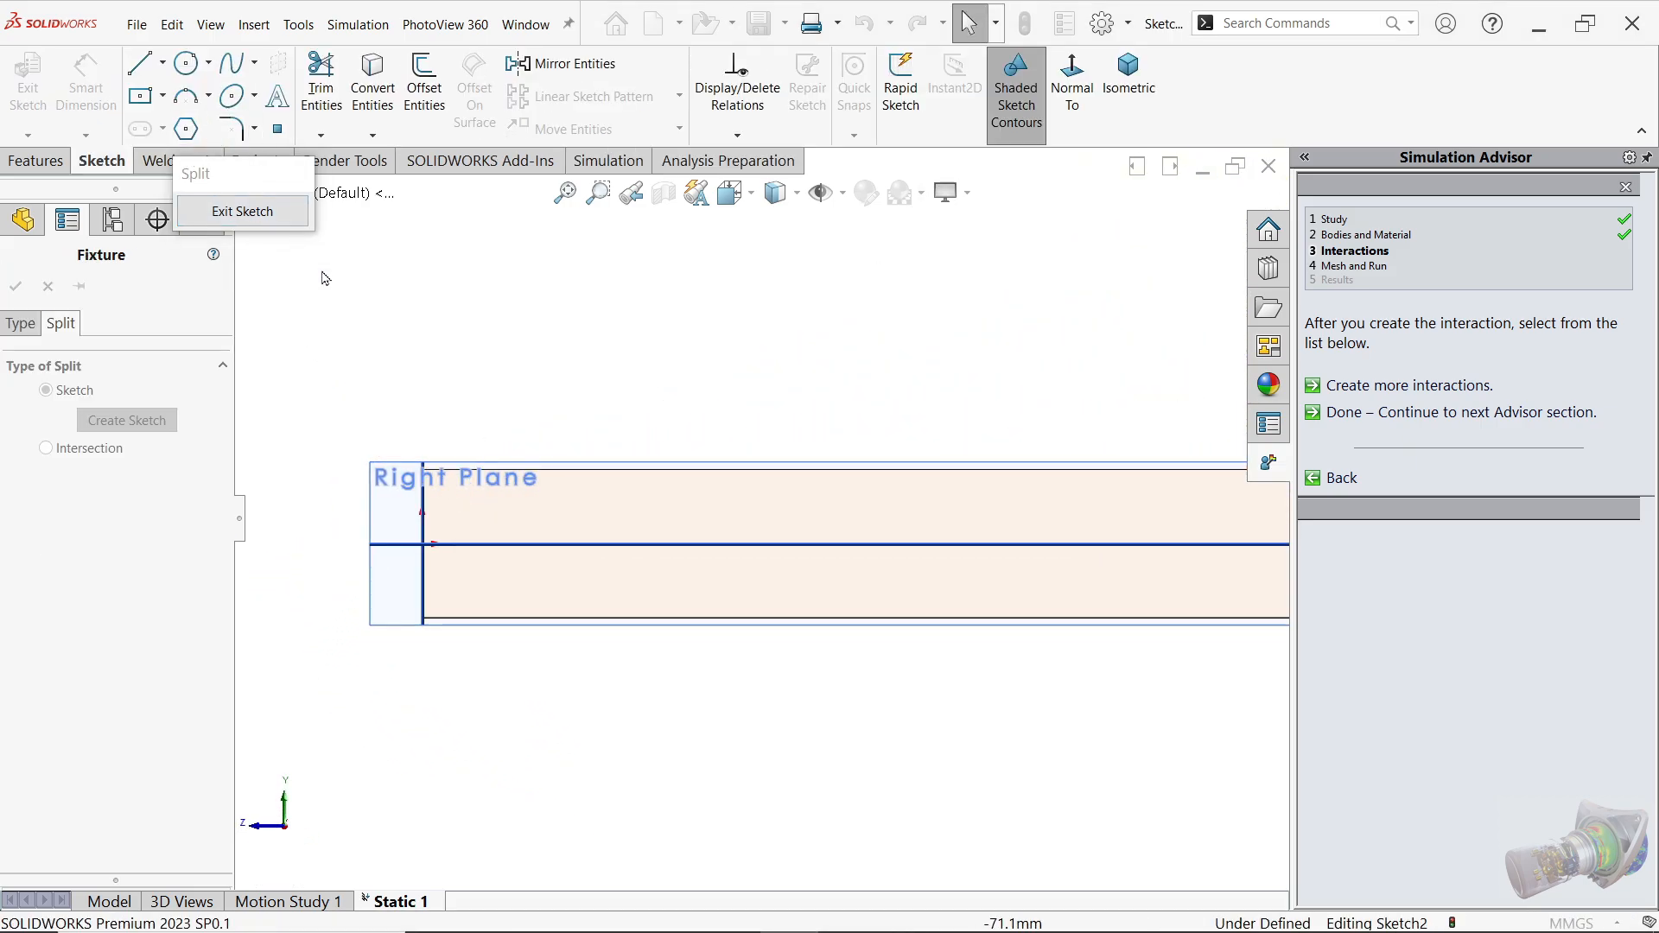
left_click(140, 62)
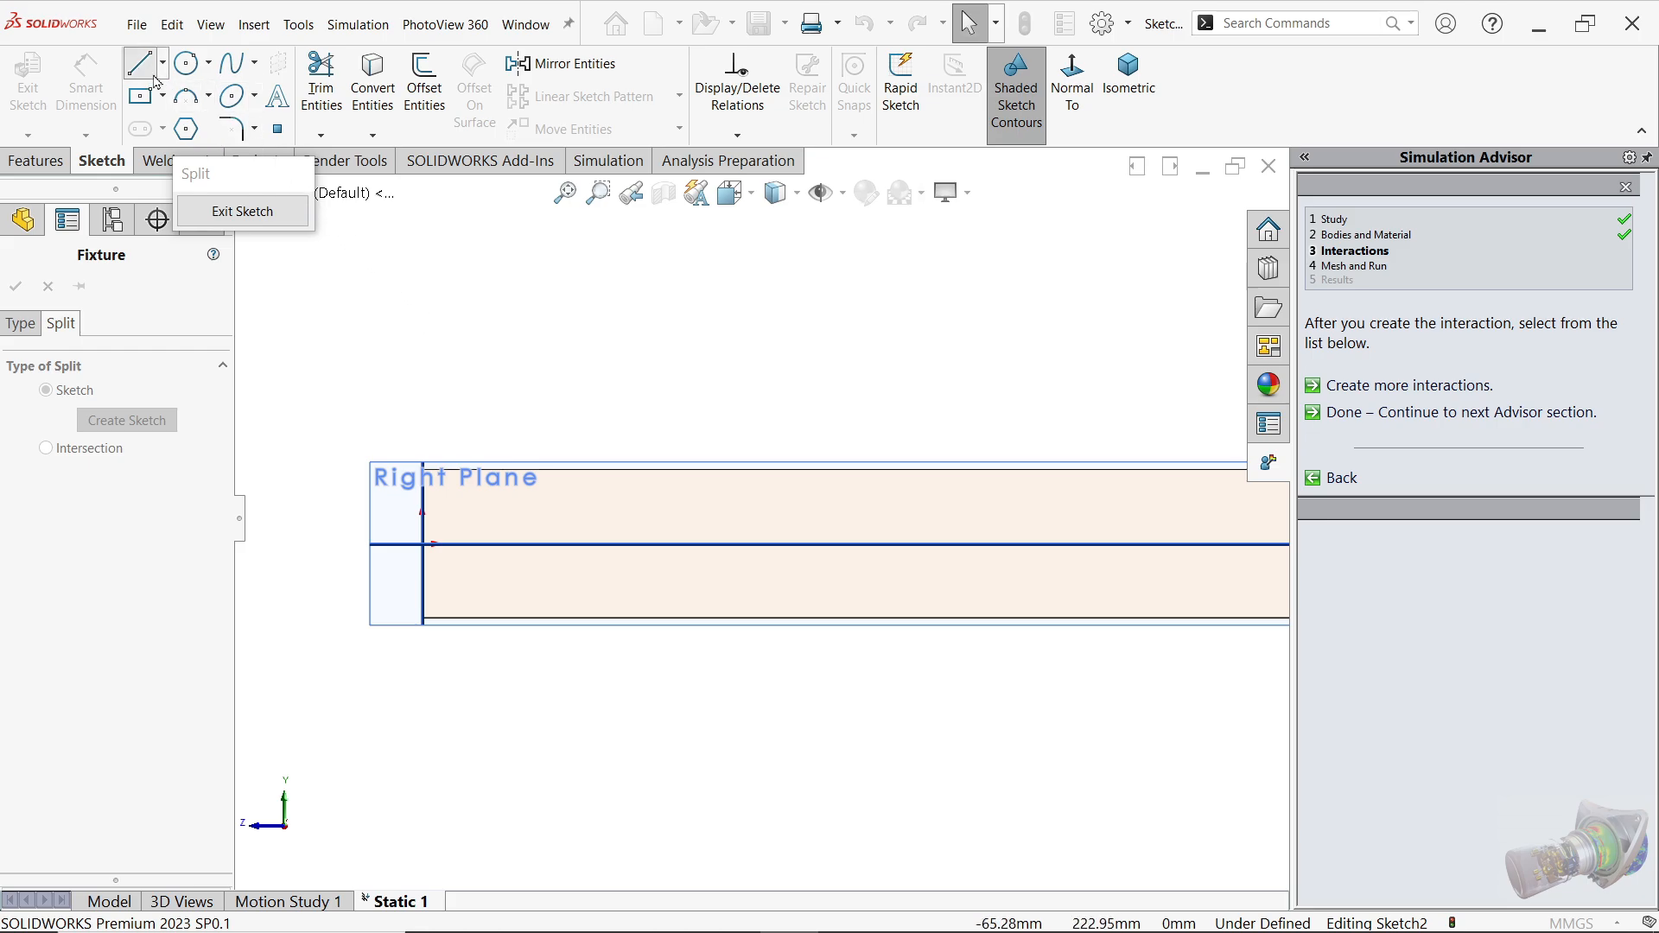
left_click(685, 384)
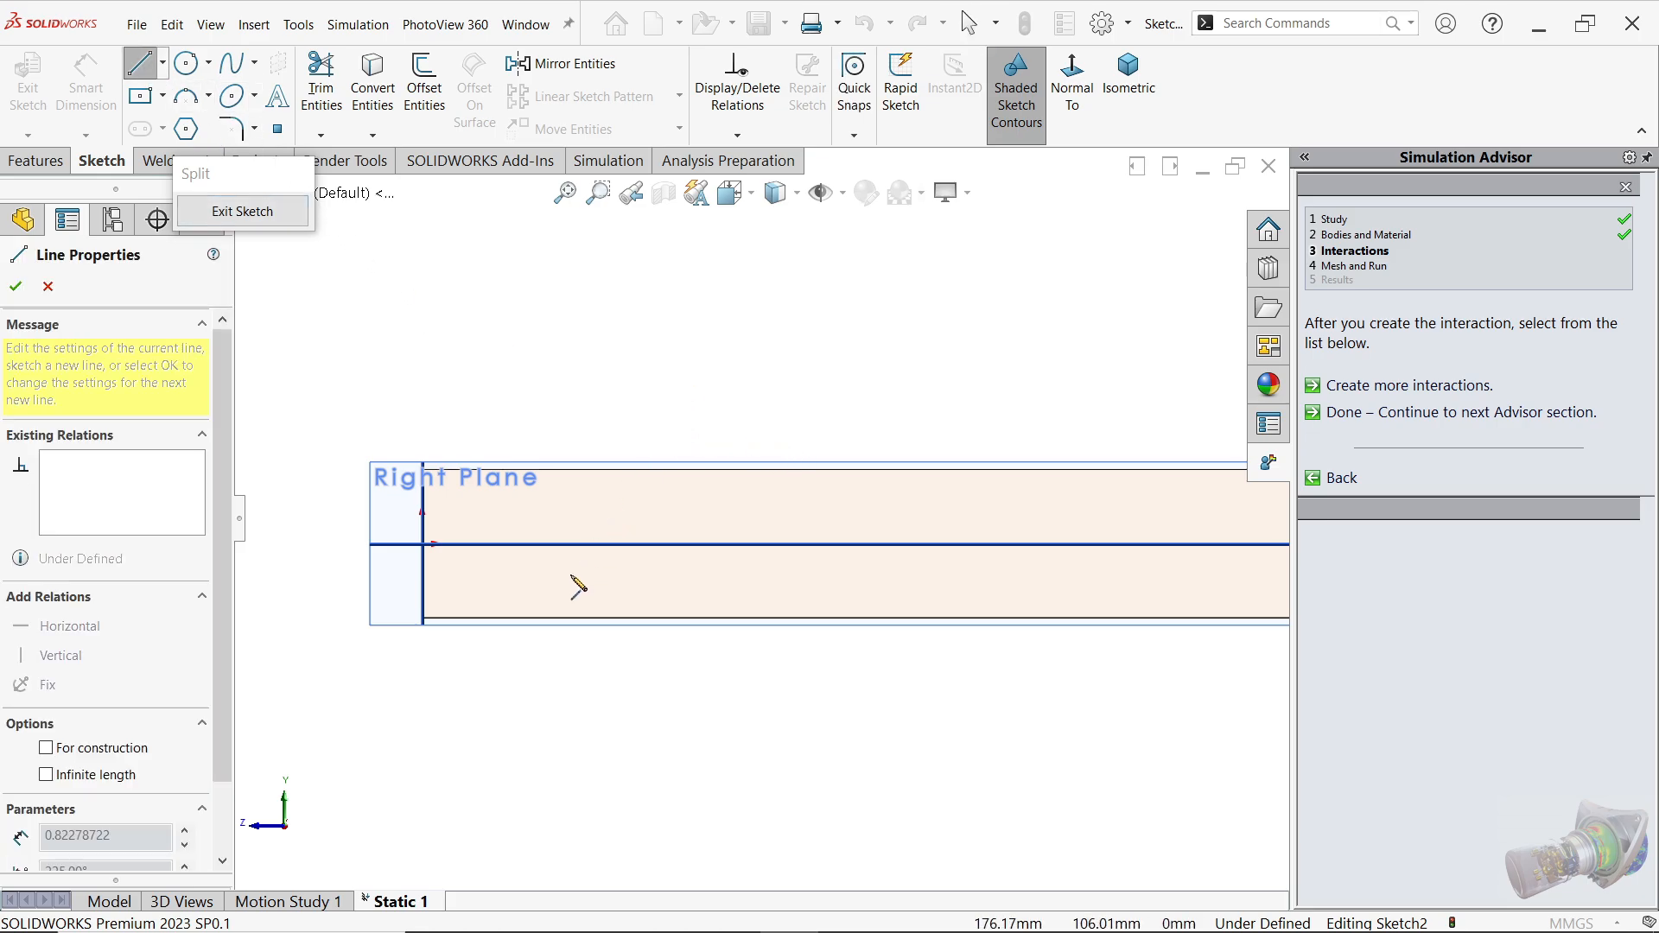
left_click(513, 682)
key("Escape")
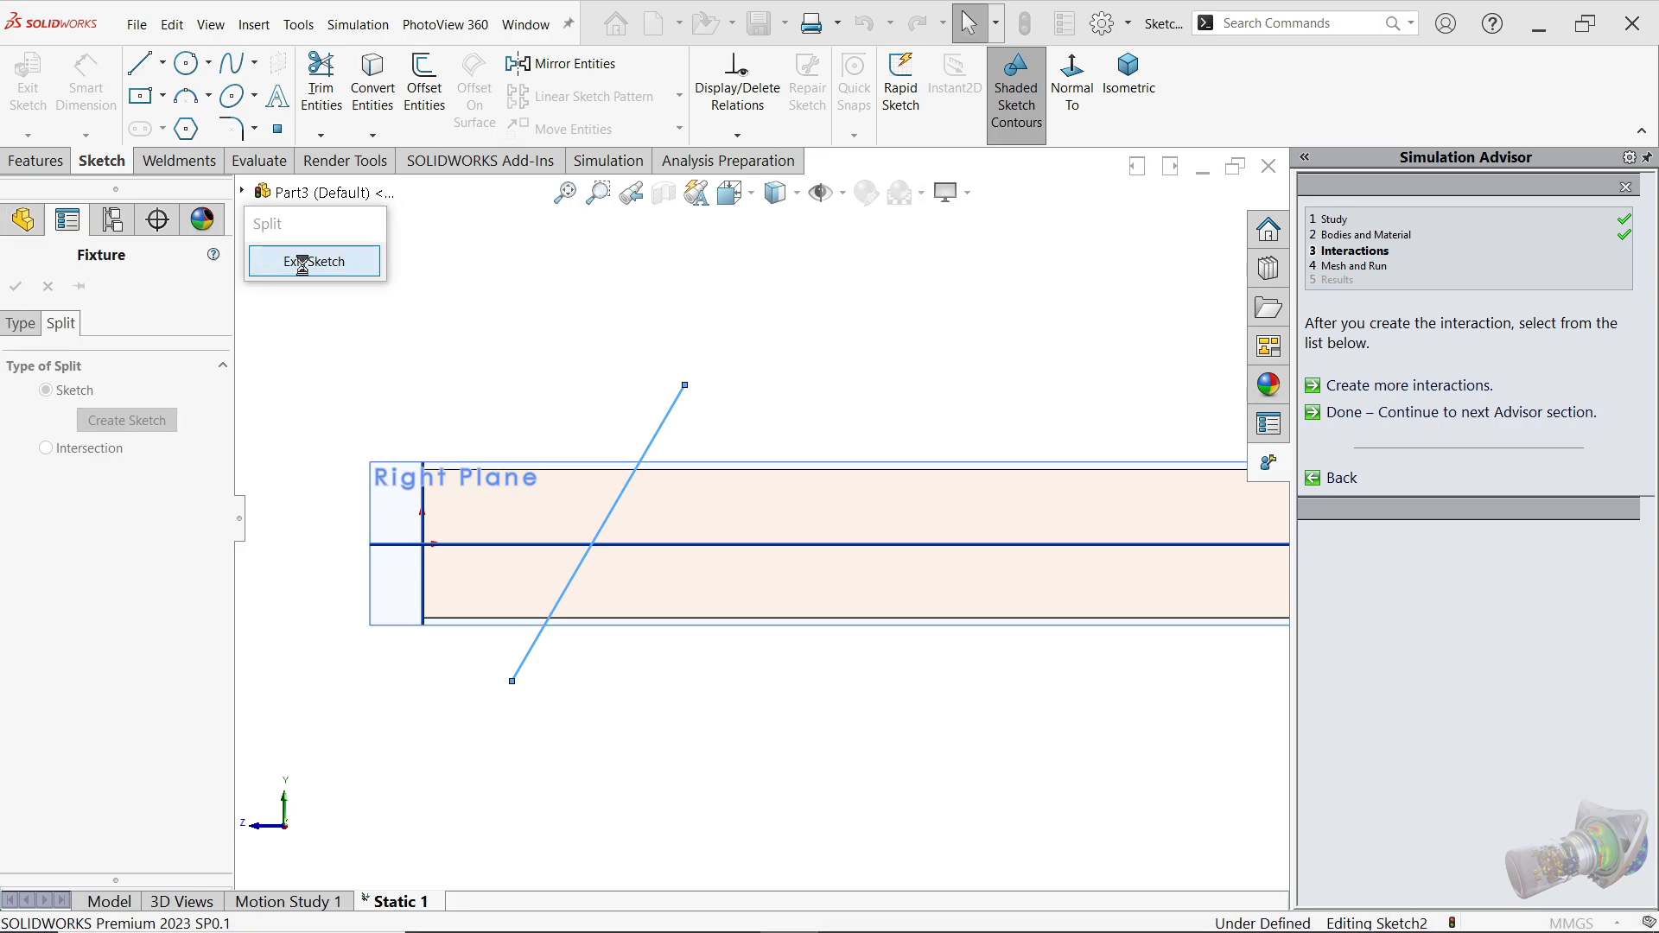
left_click(306, 270)
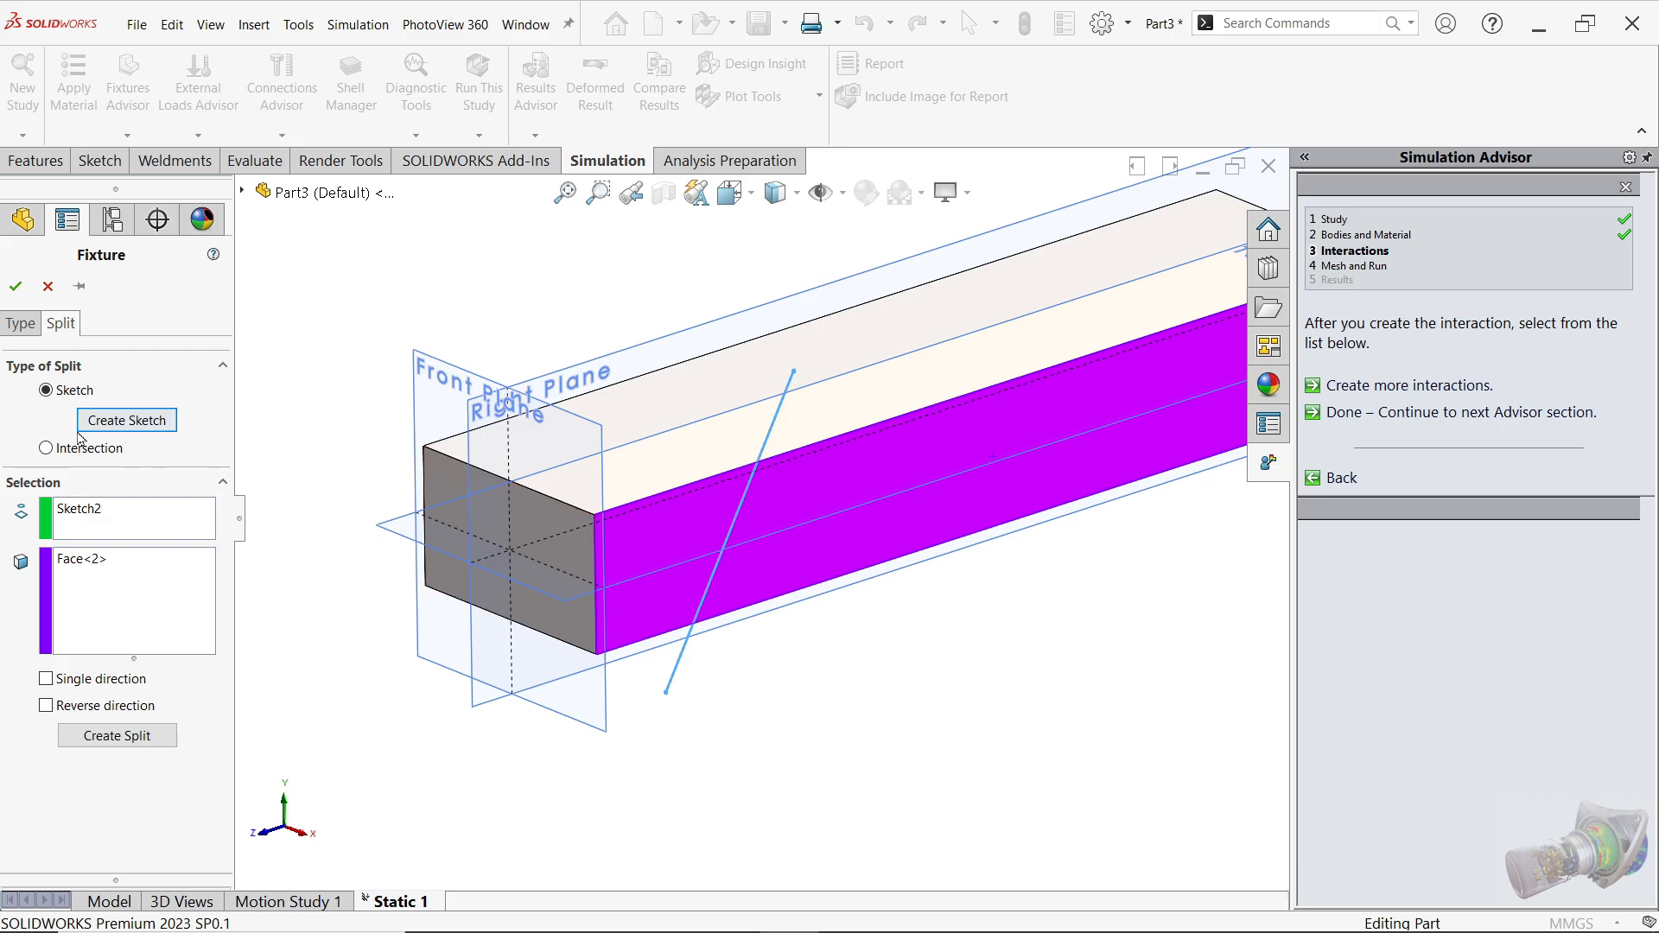
Step: Add the remaining three long faces to the split selection and split all four with the sketched slanted line
left_click(82, 511)
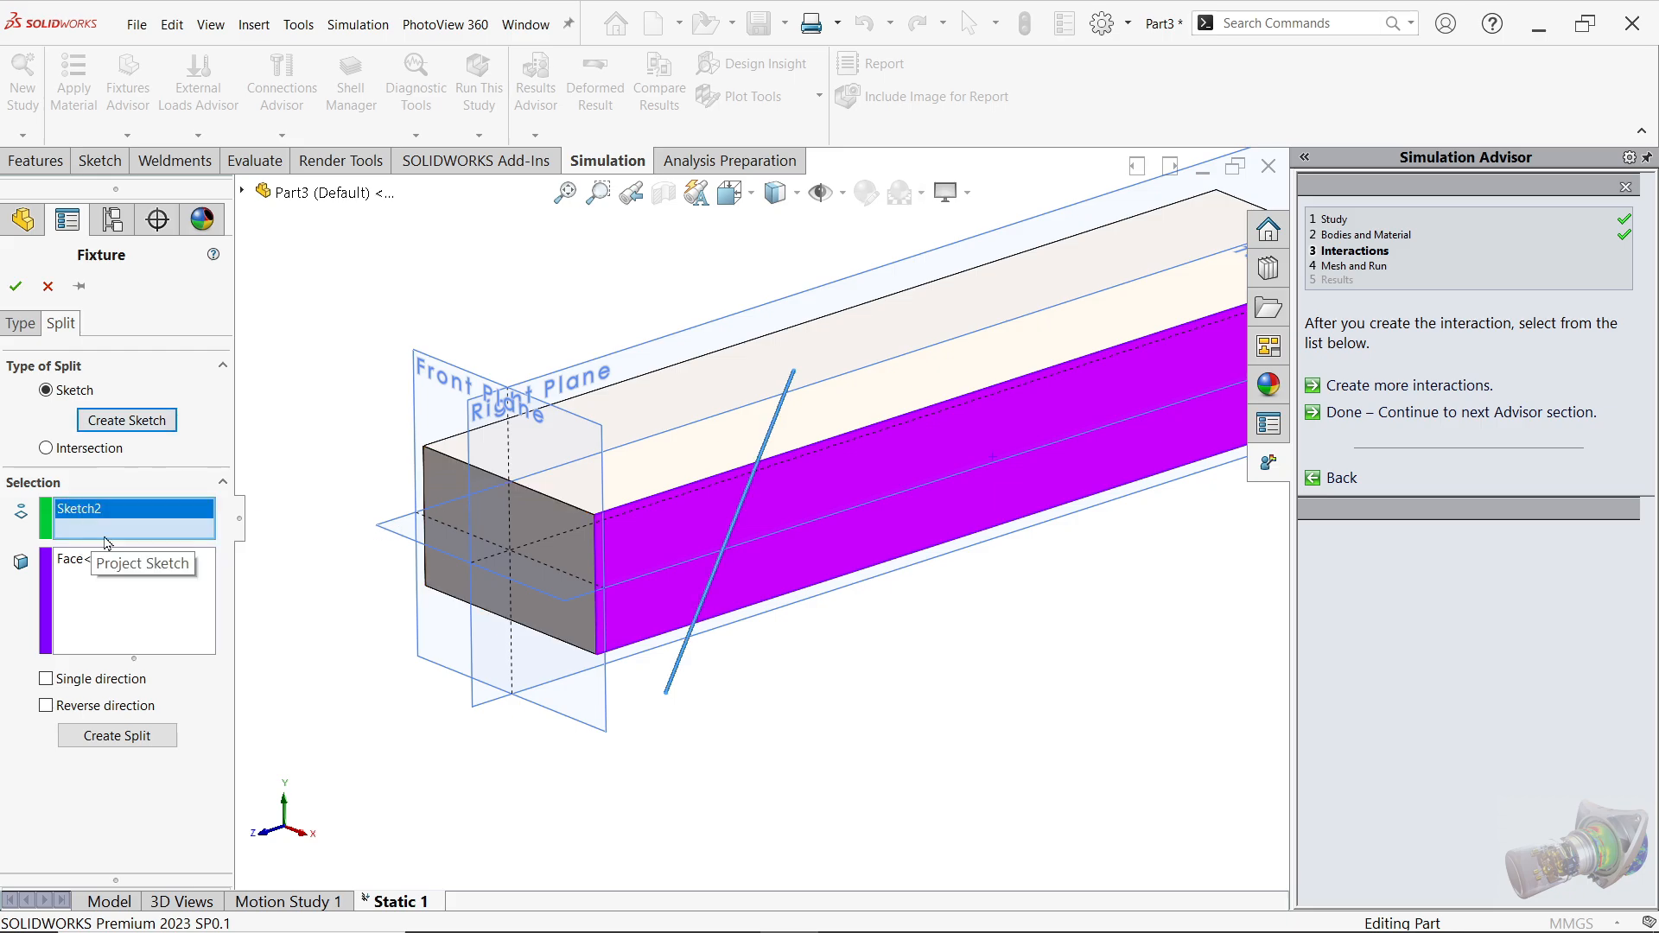
left_click(134, 600)
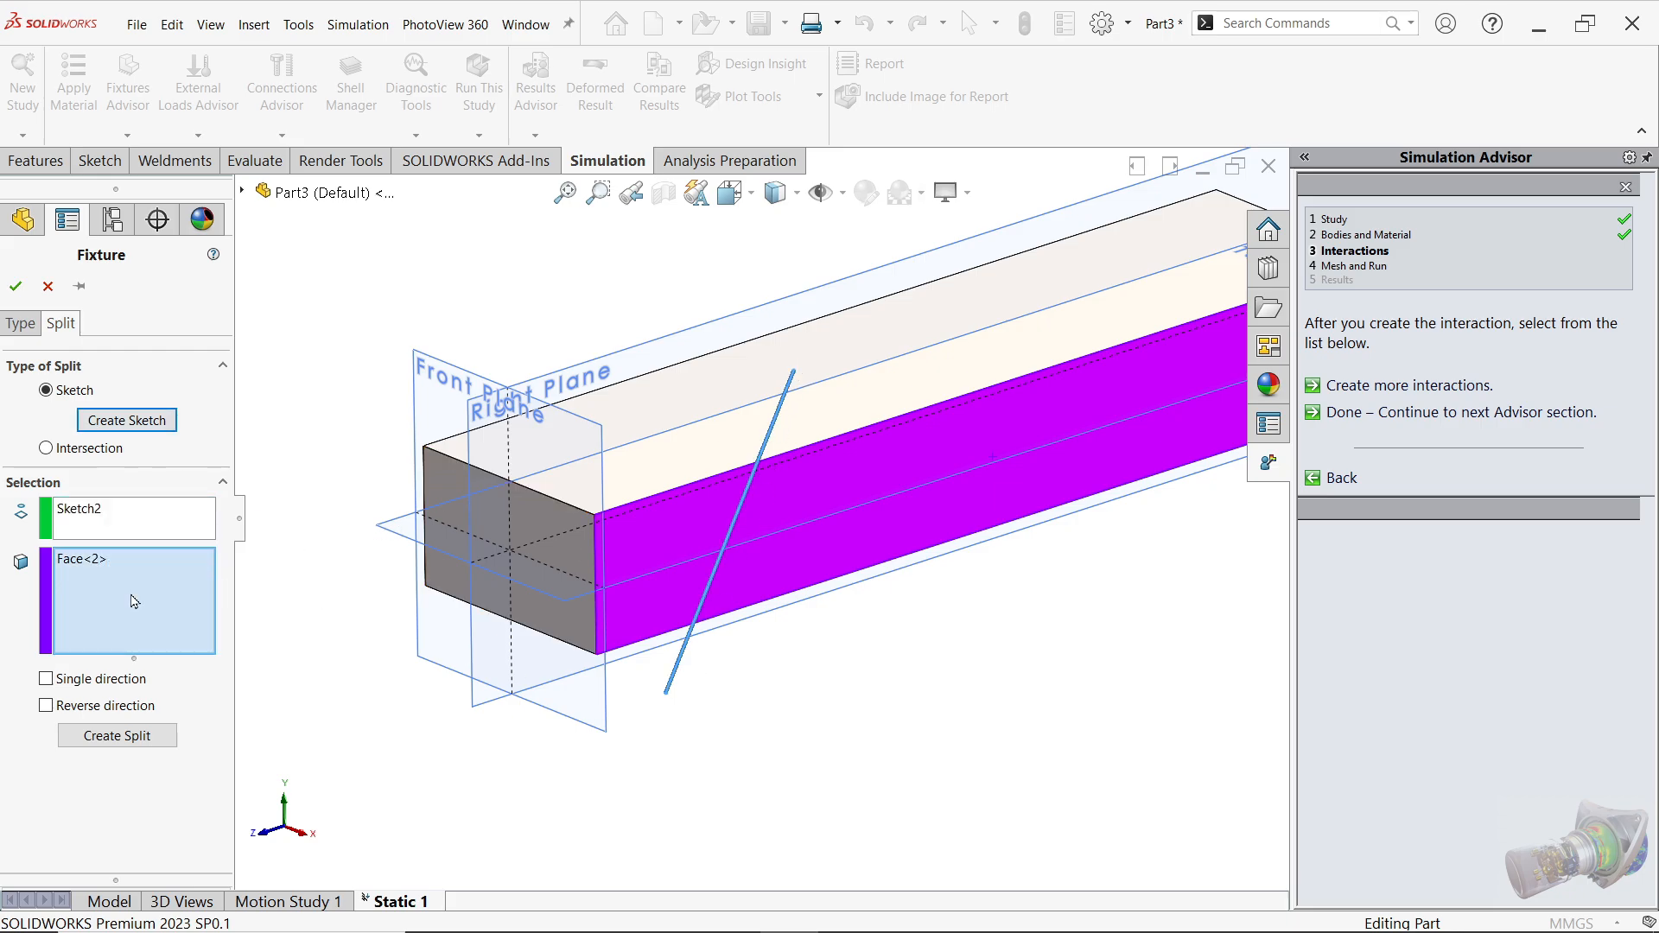
left_click(648, 478)
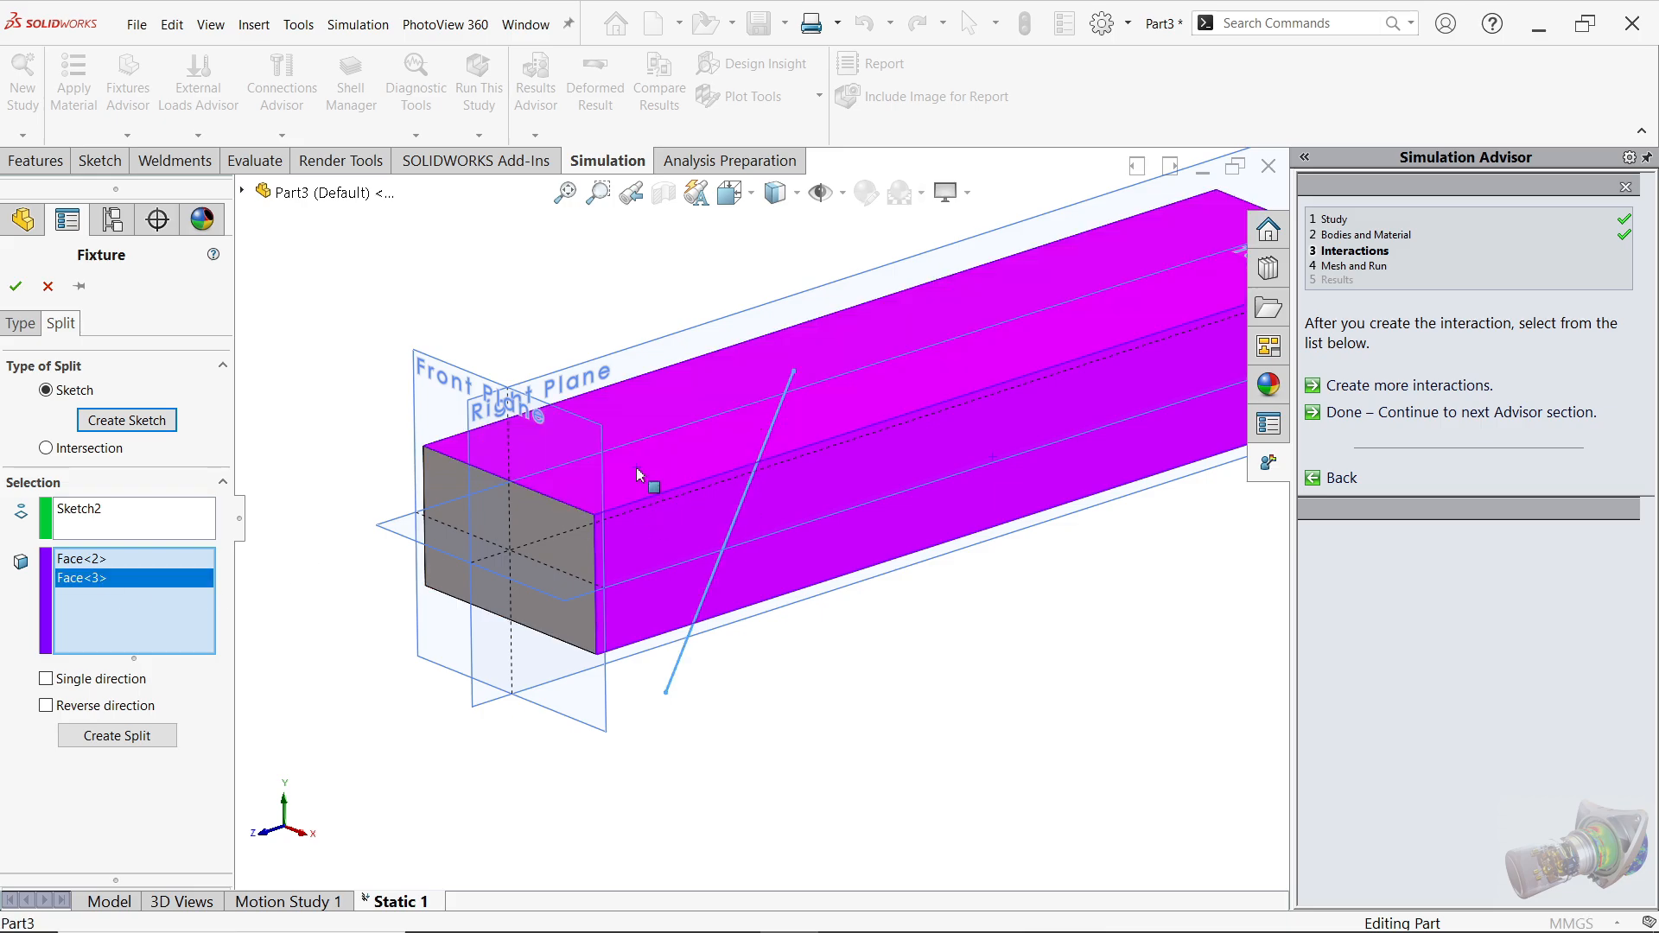
middle_click_drag(705, 621, 714, 481)
left_click(828, 439)
left_click(859, 315)
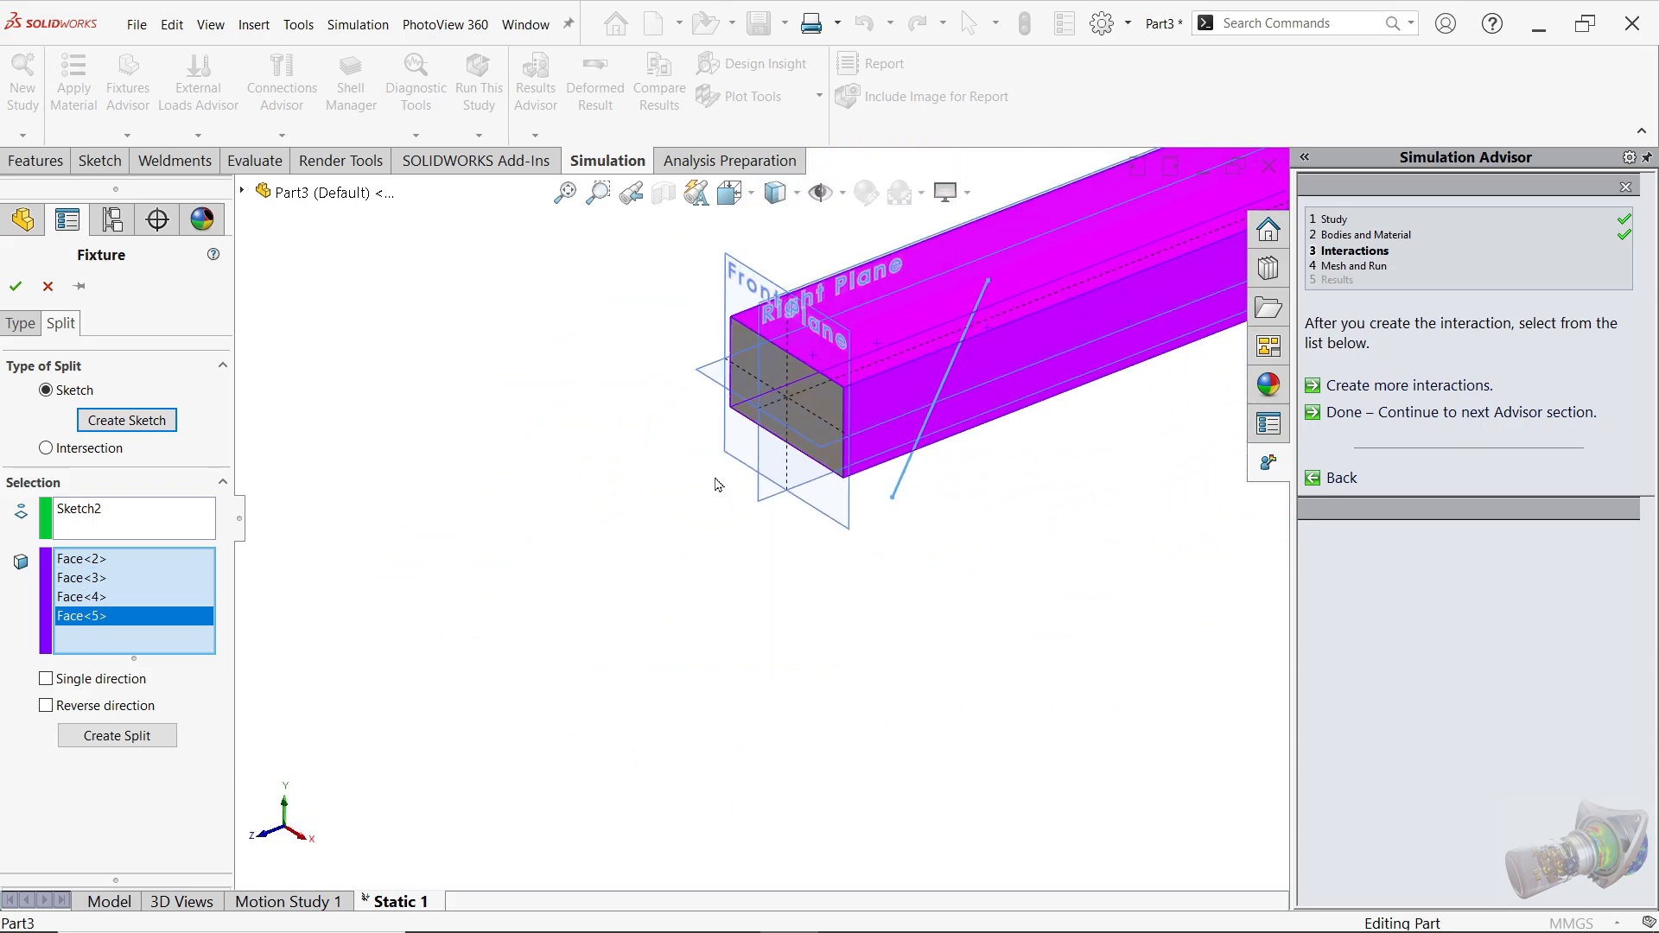
scroll(903, 357, "down", 2)
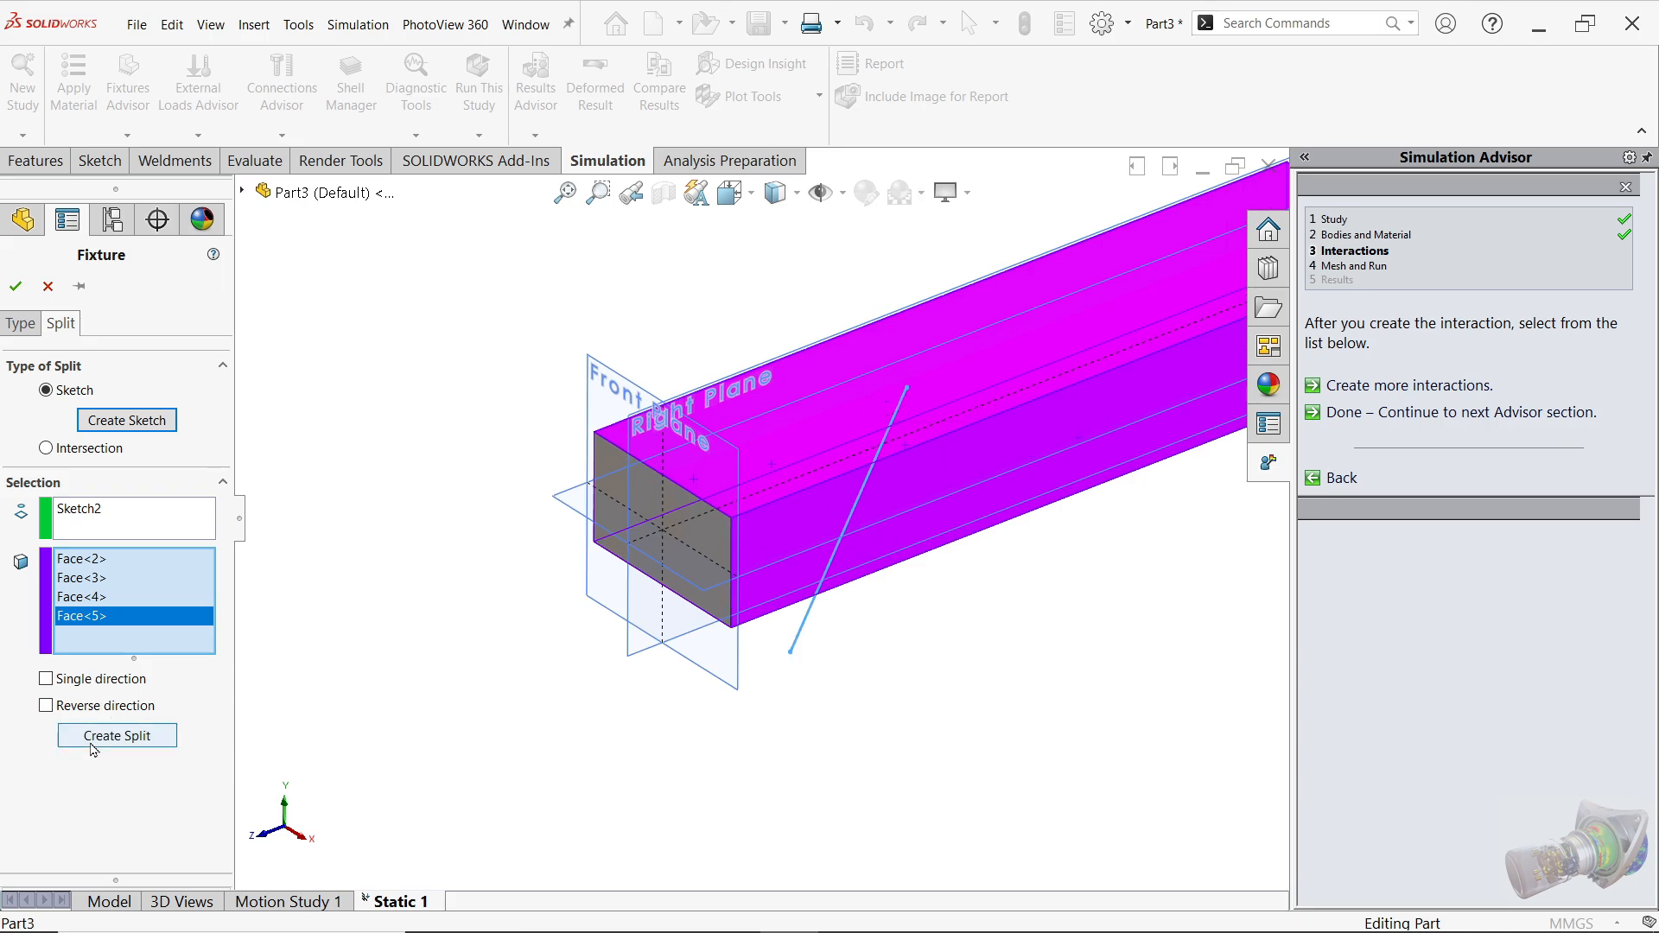
left_click(118, 736)
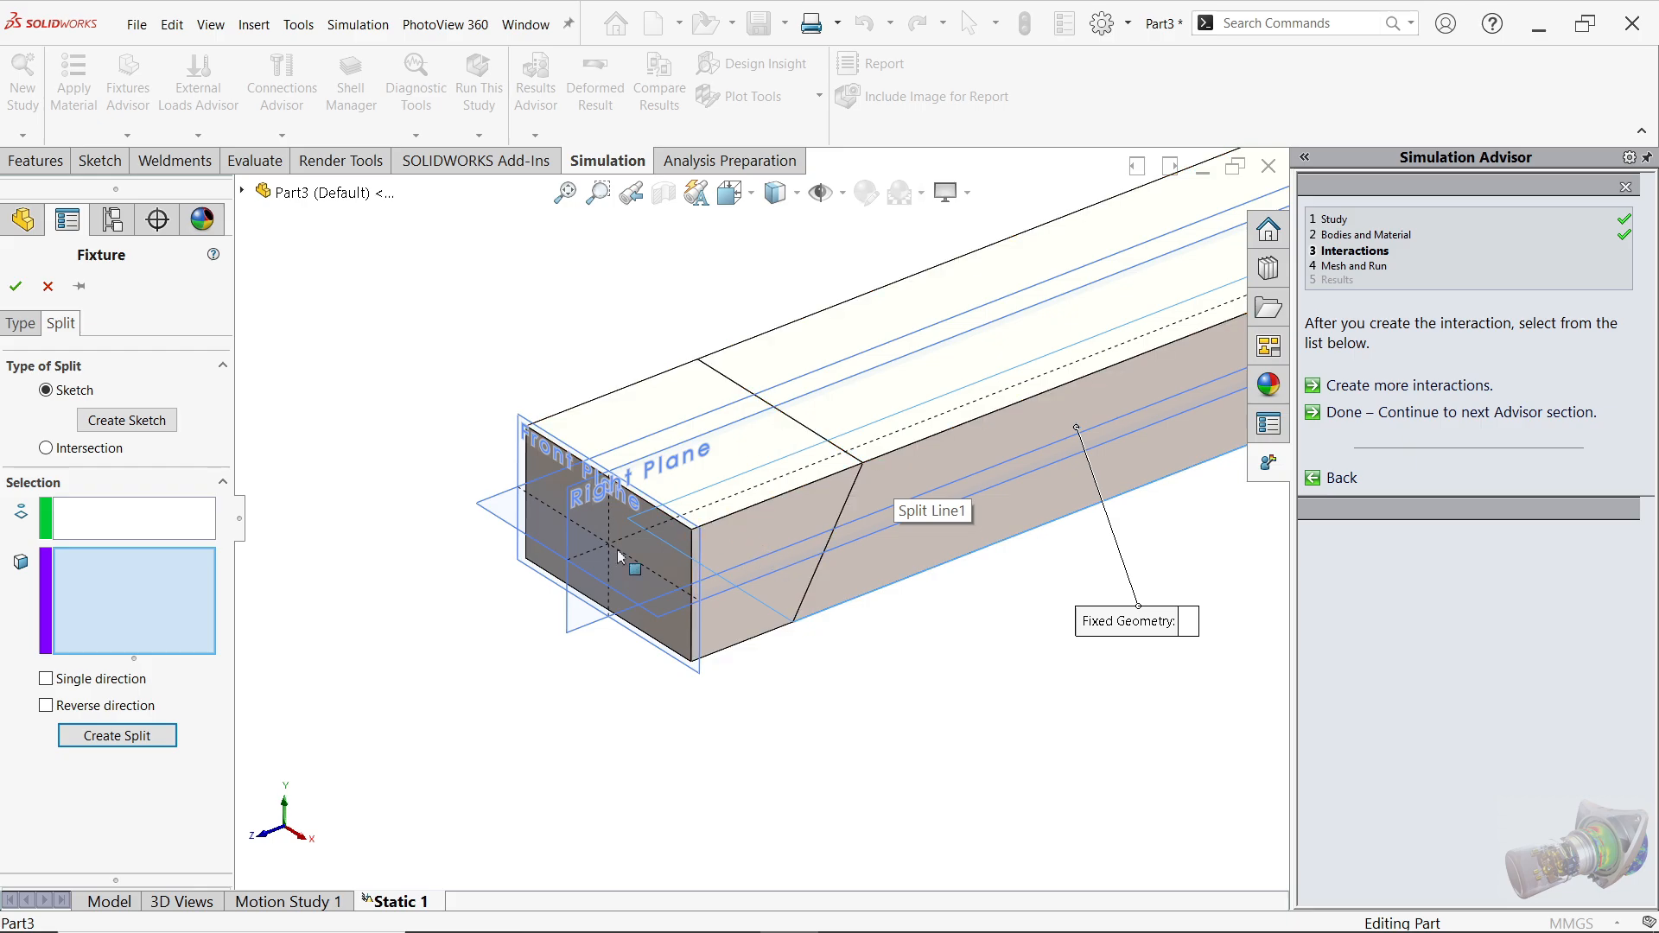
Step: Return to the fixture type settings and clear the face selected for the Fixed Geometry fixture
left_click(23, 326)
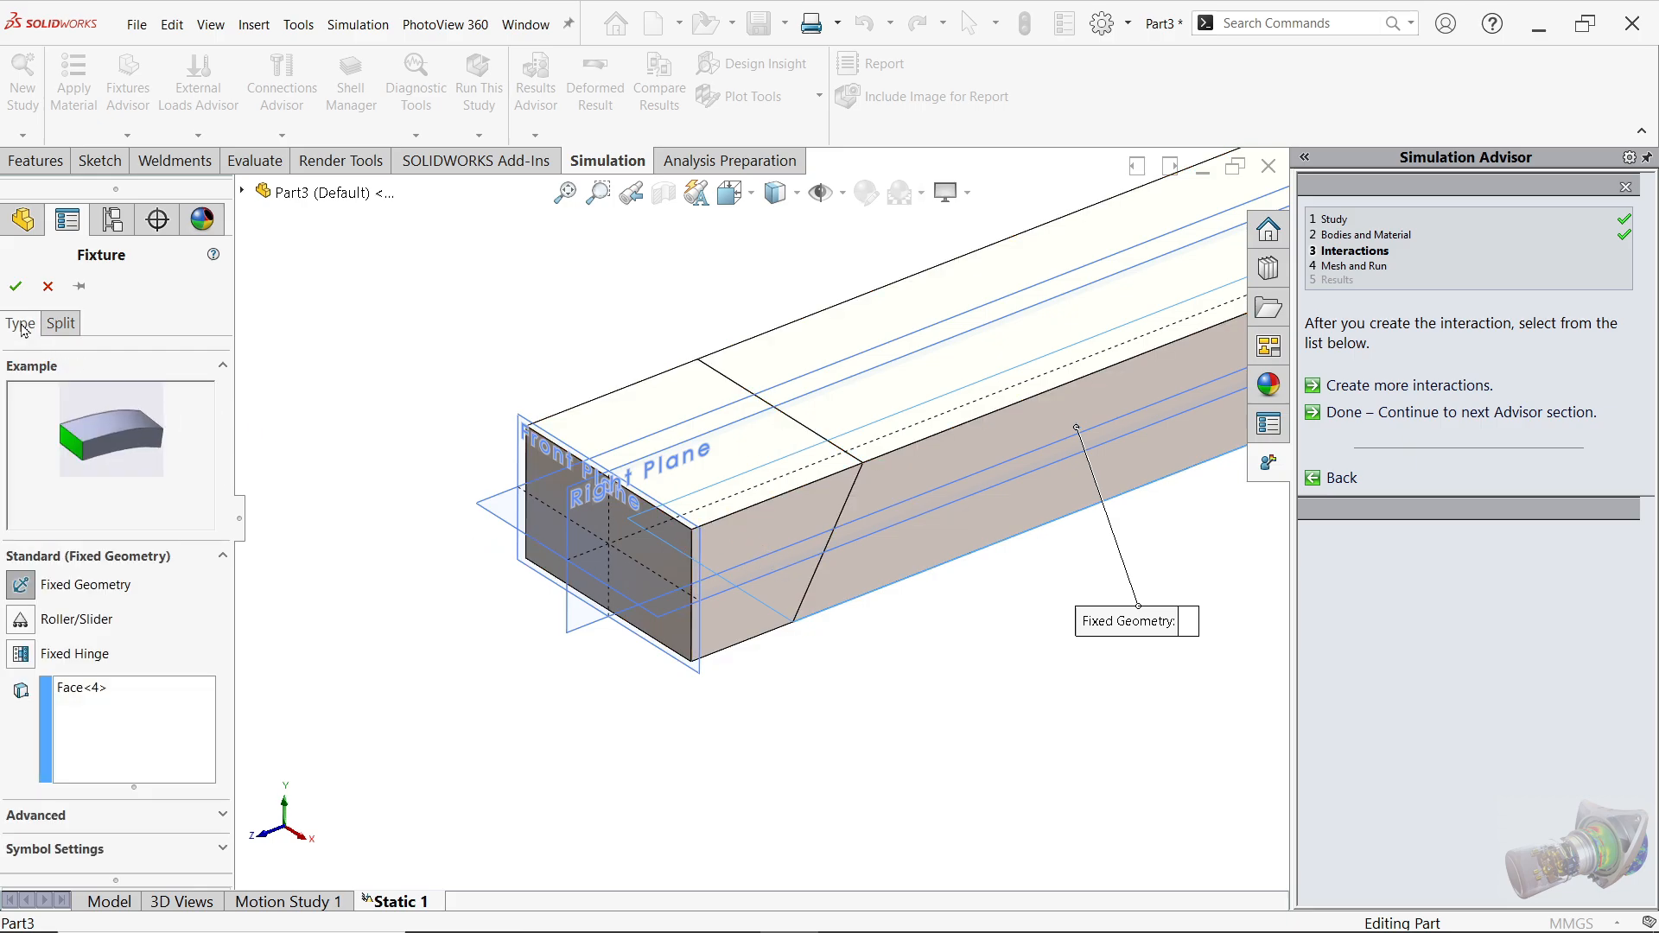
left_click(83, 717)
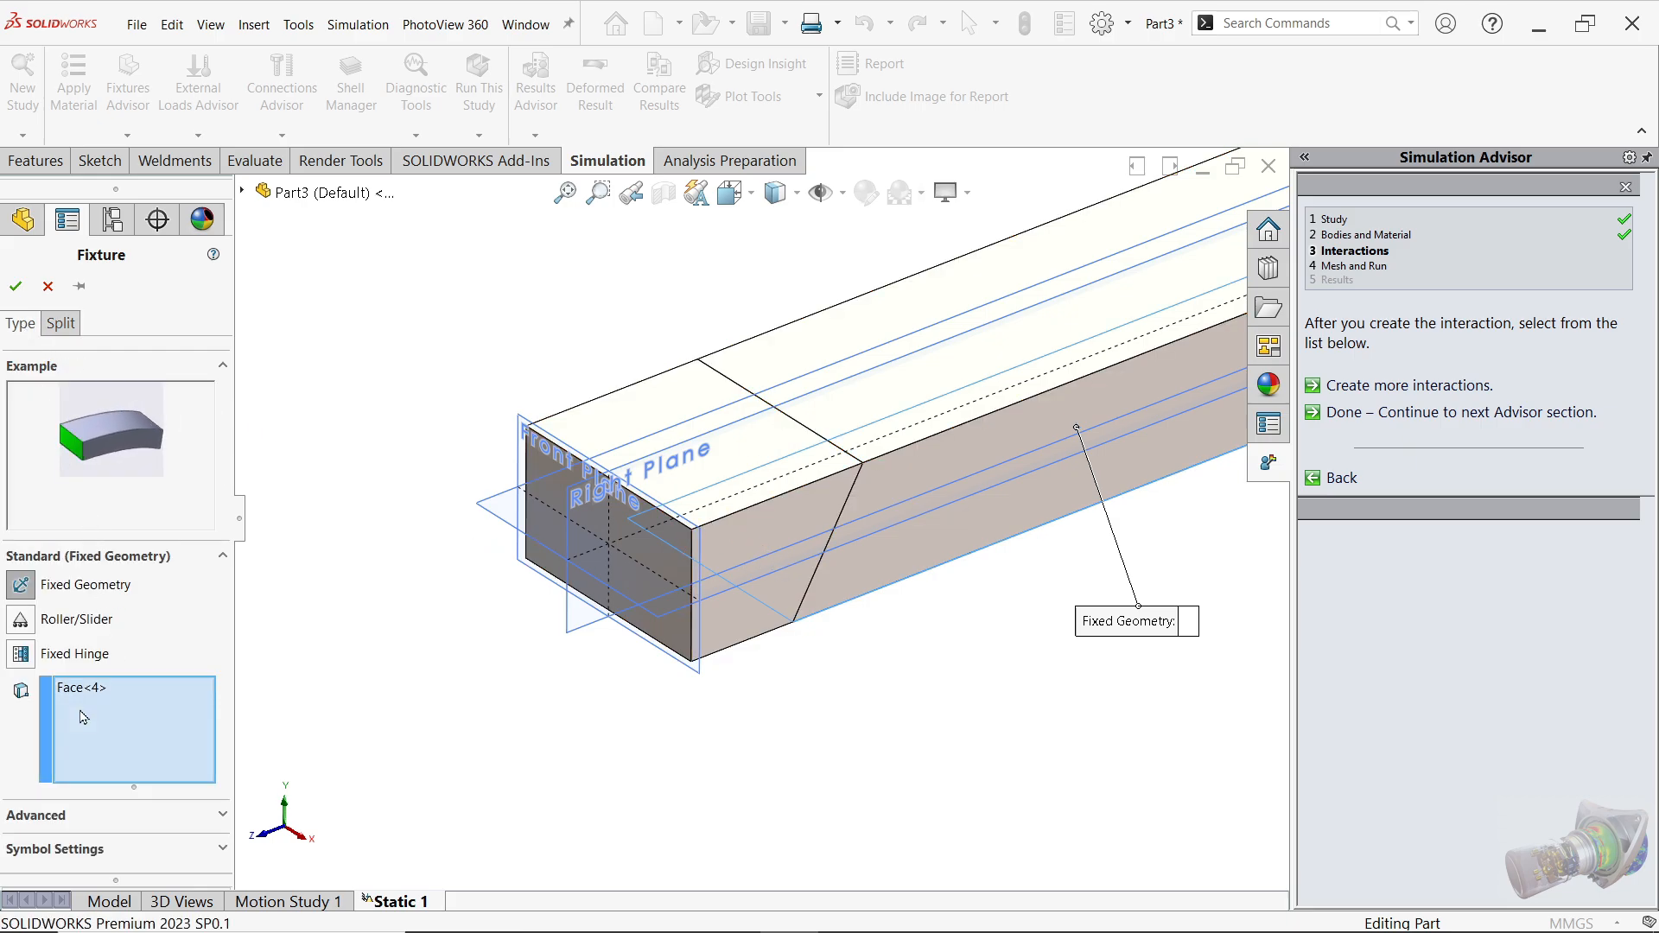
right_click(83, 717)
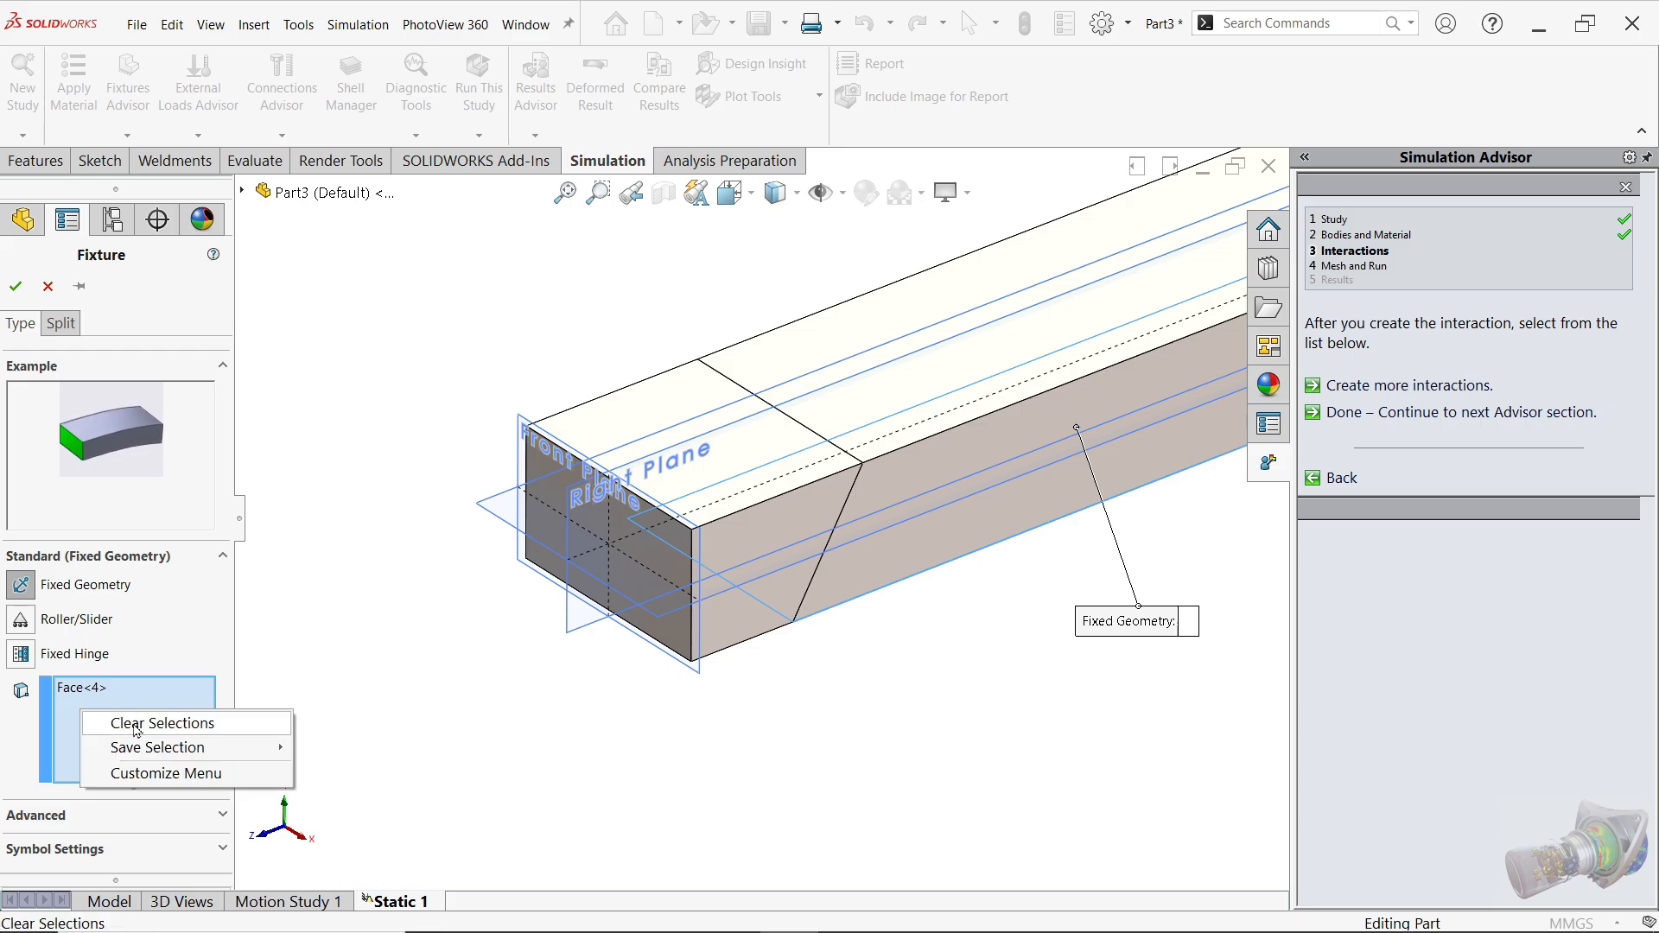
left_click(136, 724)
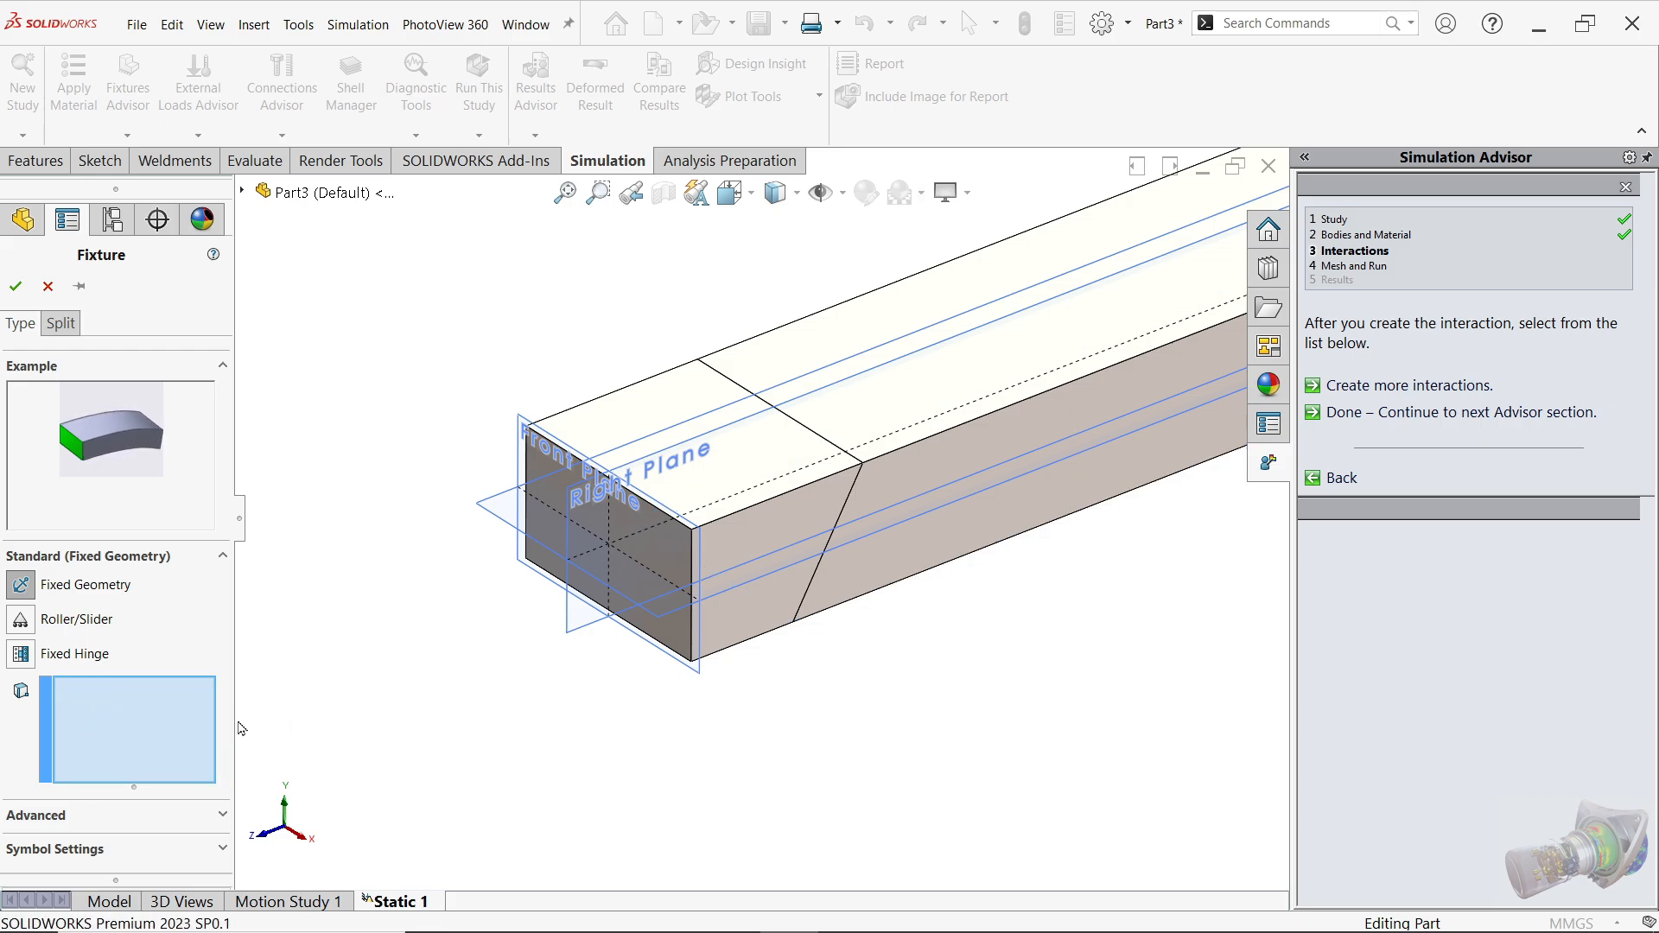
Step: Select the four split face portions around the beam's front end and the end face itself for the Fixed Geometry fixture
left_click(750, 529)
left_click(722, 486)
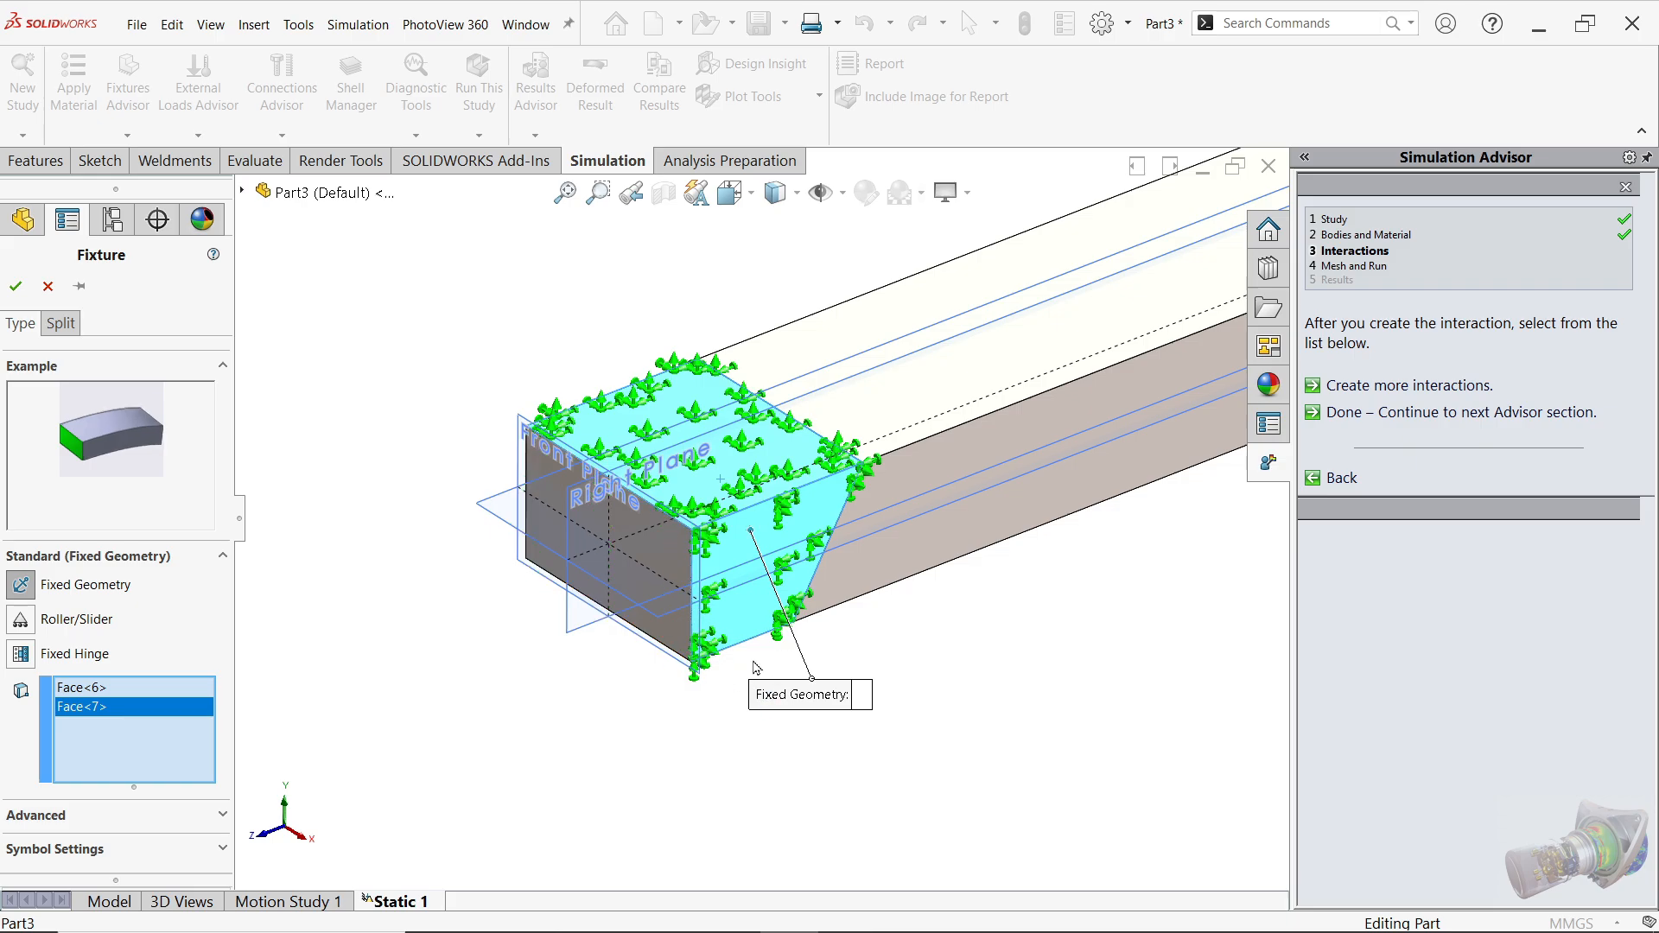
key("shift+Down")
left_click(685, 663)
key("shift+Left")
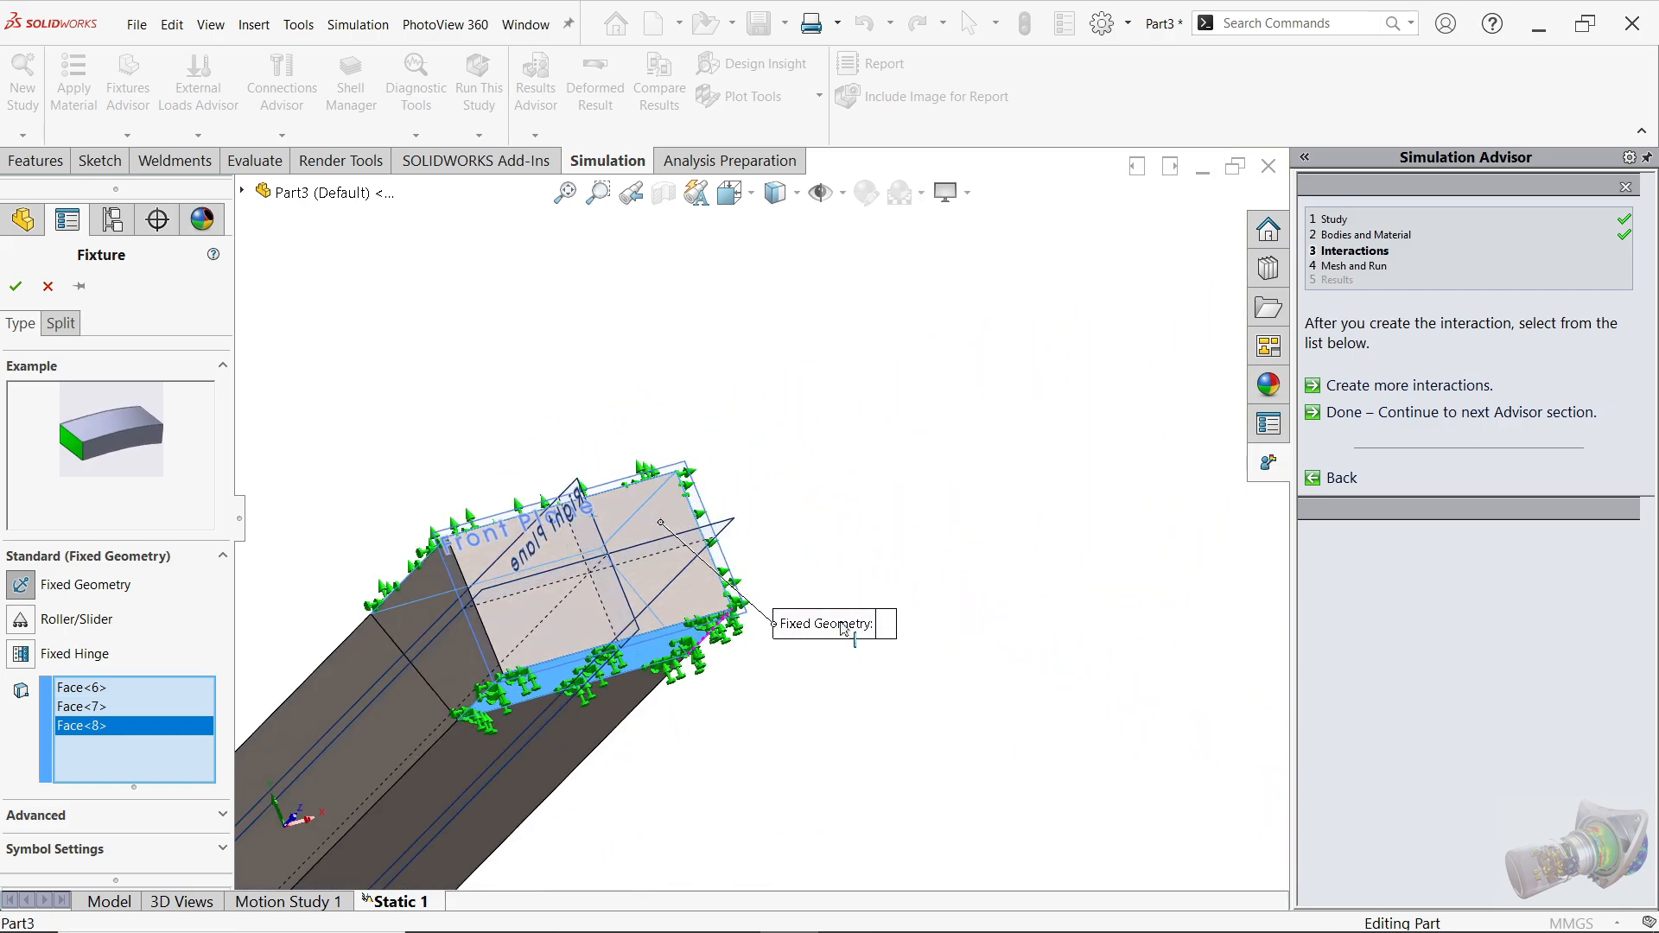
left_click(493, 649)
left_click(560, 608)
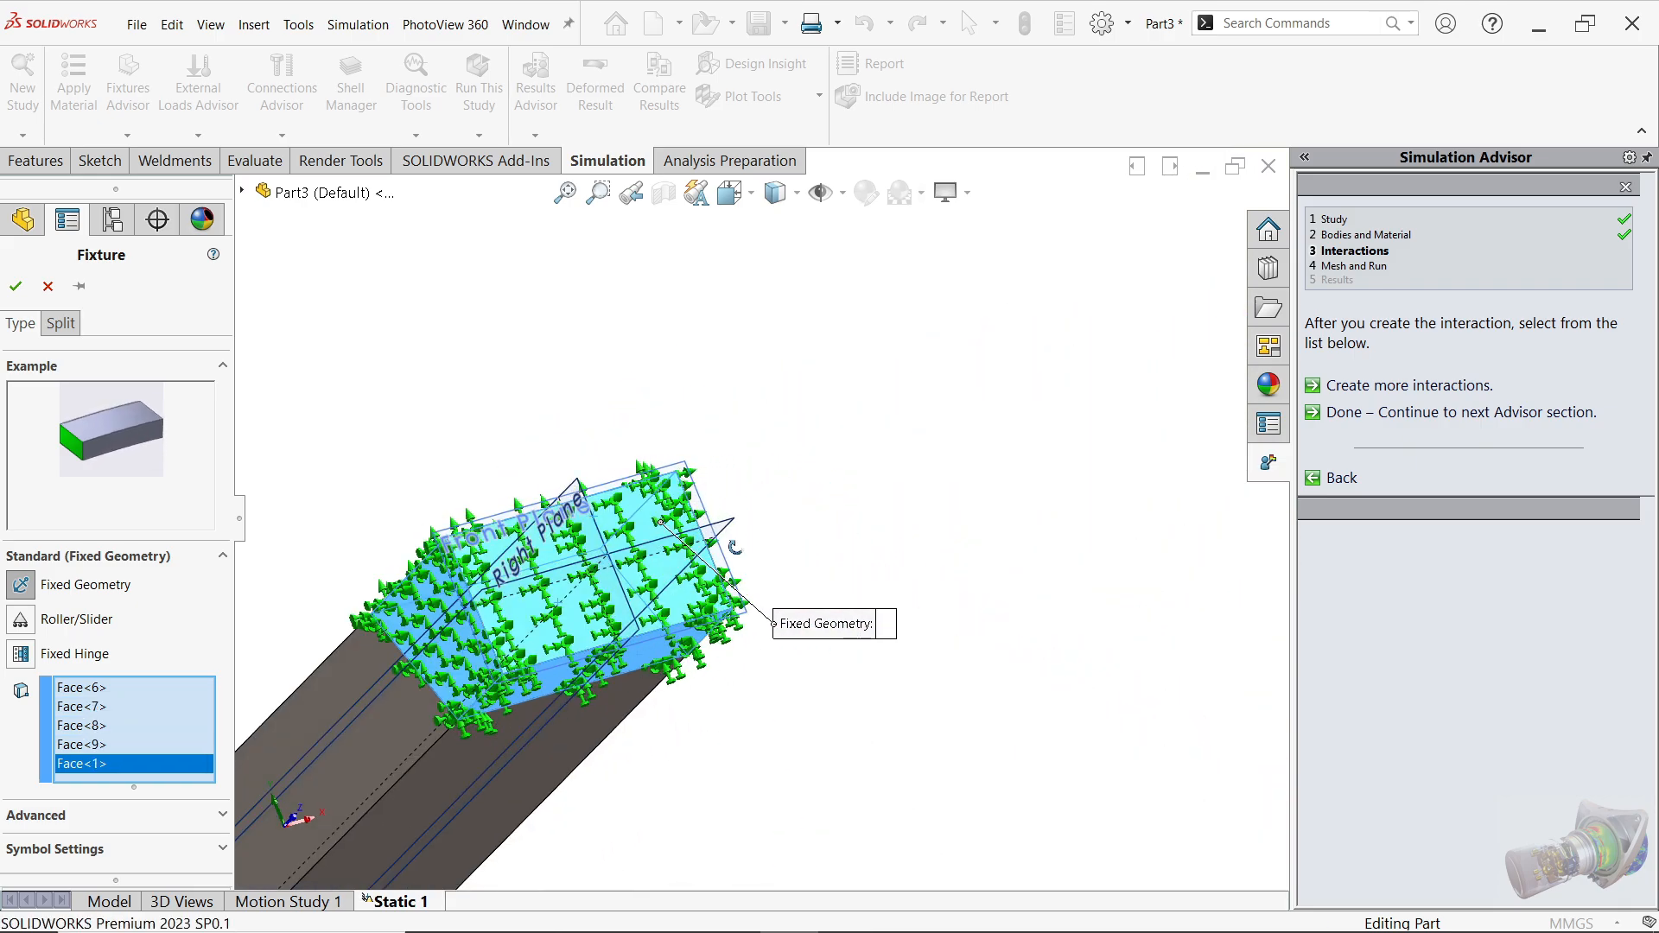
middle_click_drag(731, 548, 583, 710)
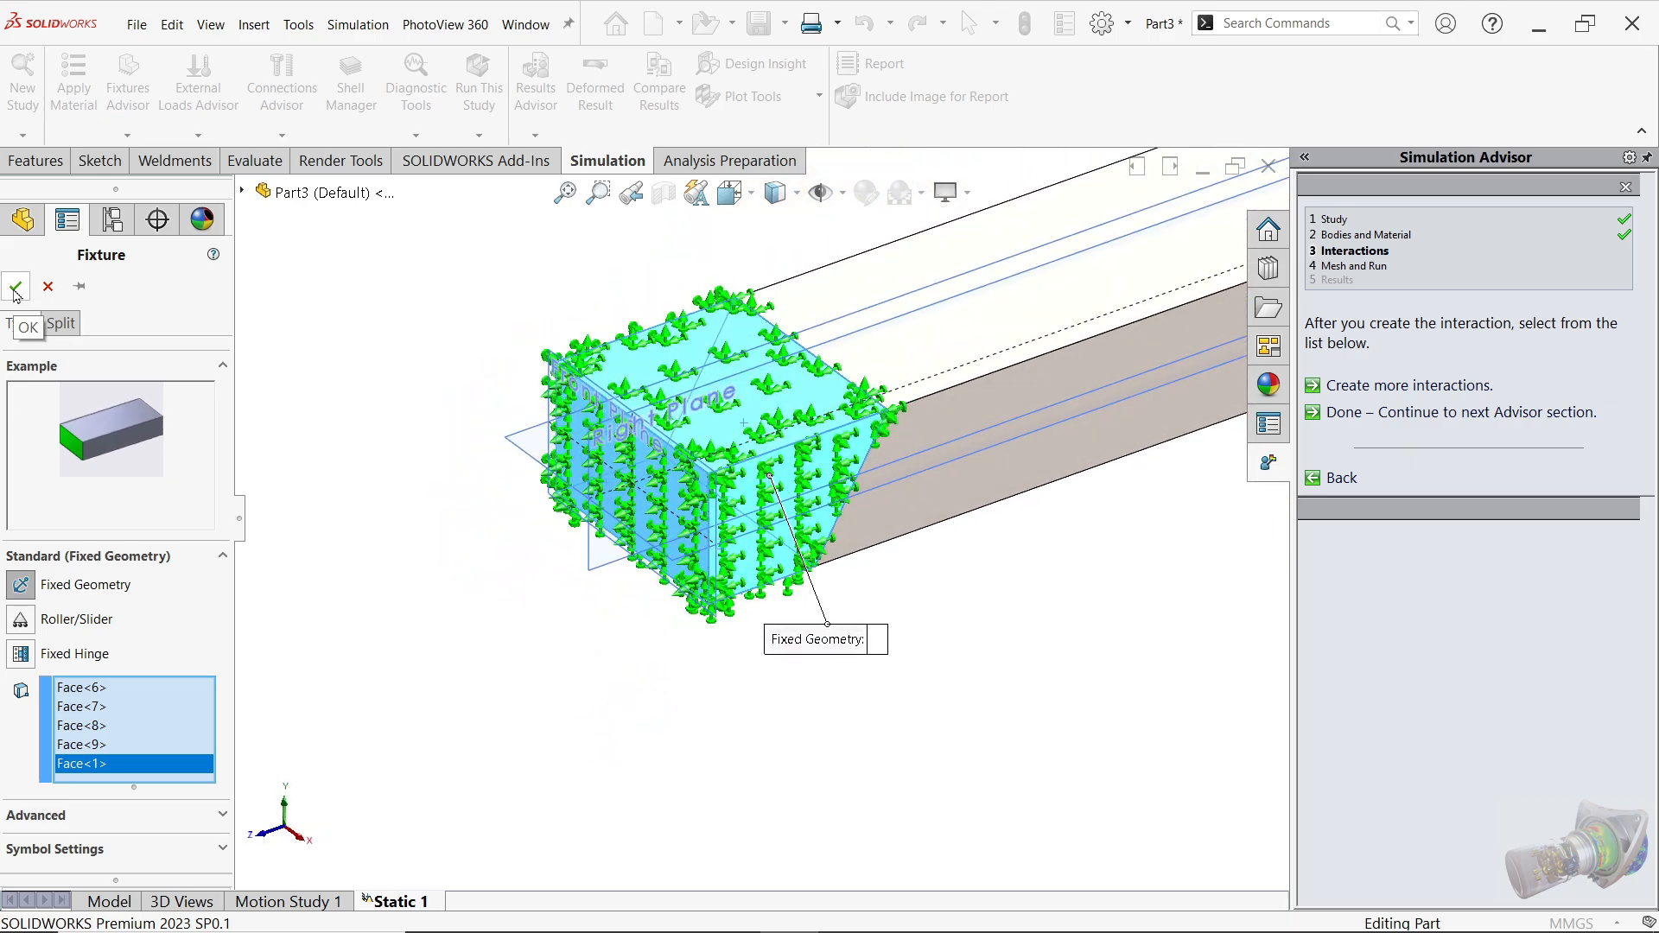
Step: Set the fixture symbol size to 150 in the symbol settings
left_click(222, 849)
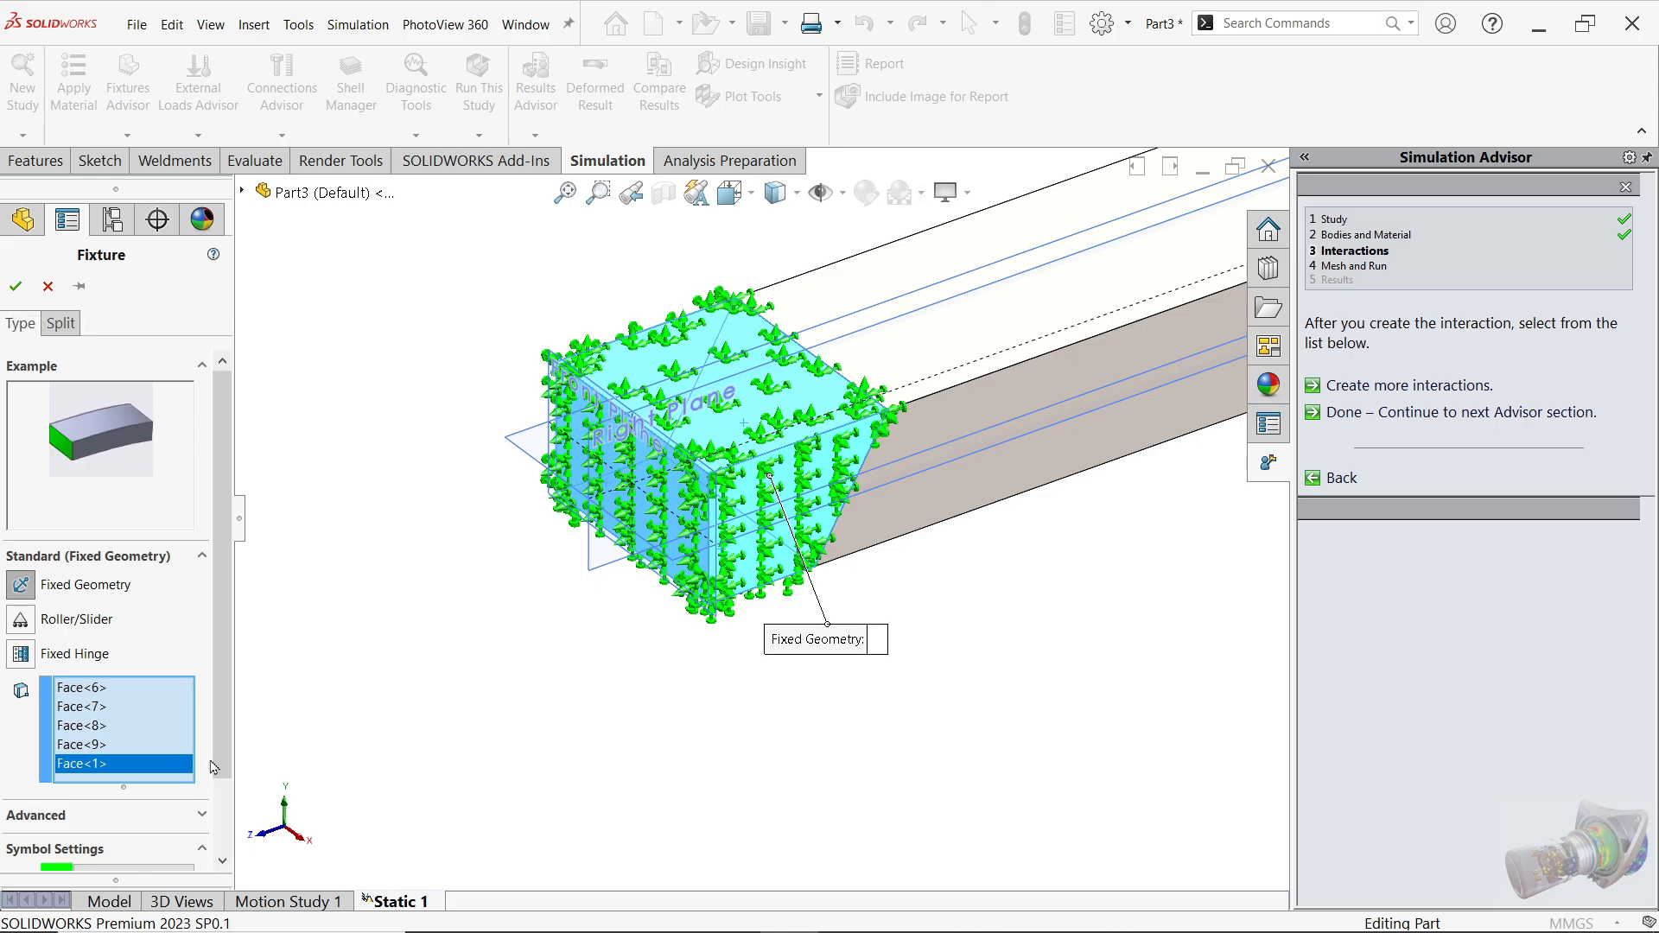
scroll(222, 814, "down", 1)
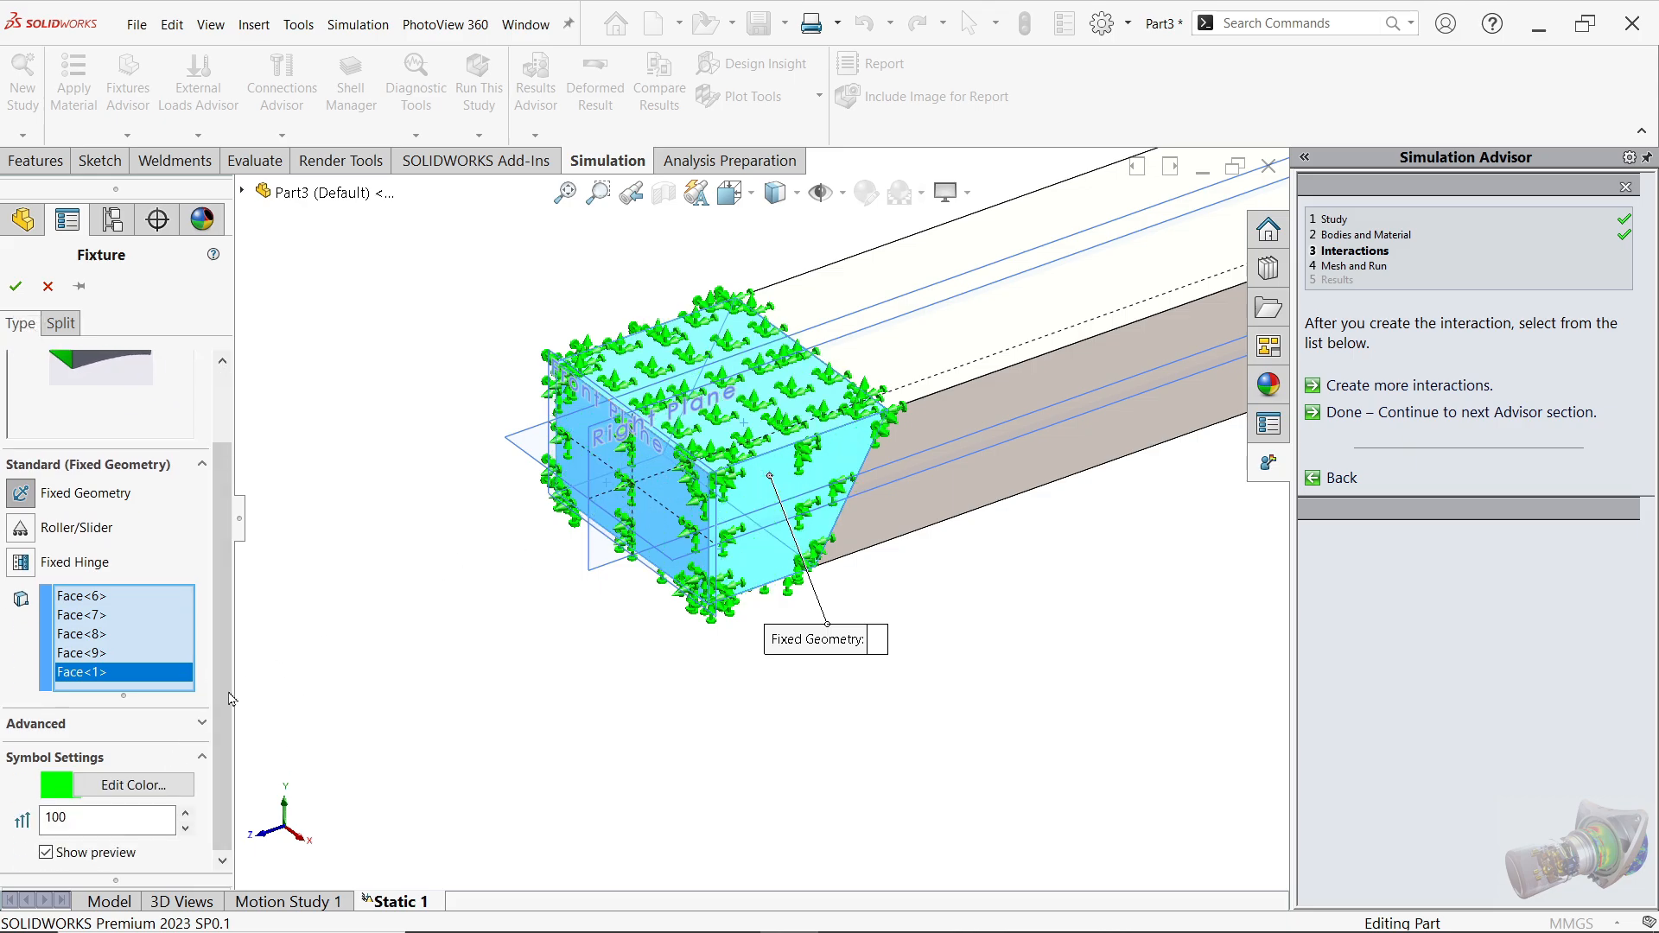
left_click_drag(82, 825, 39, 822)
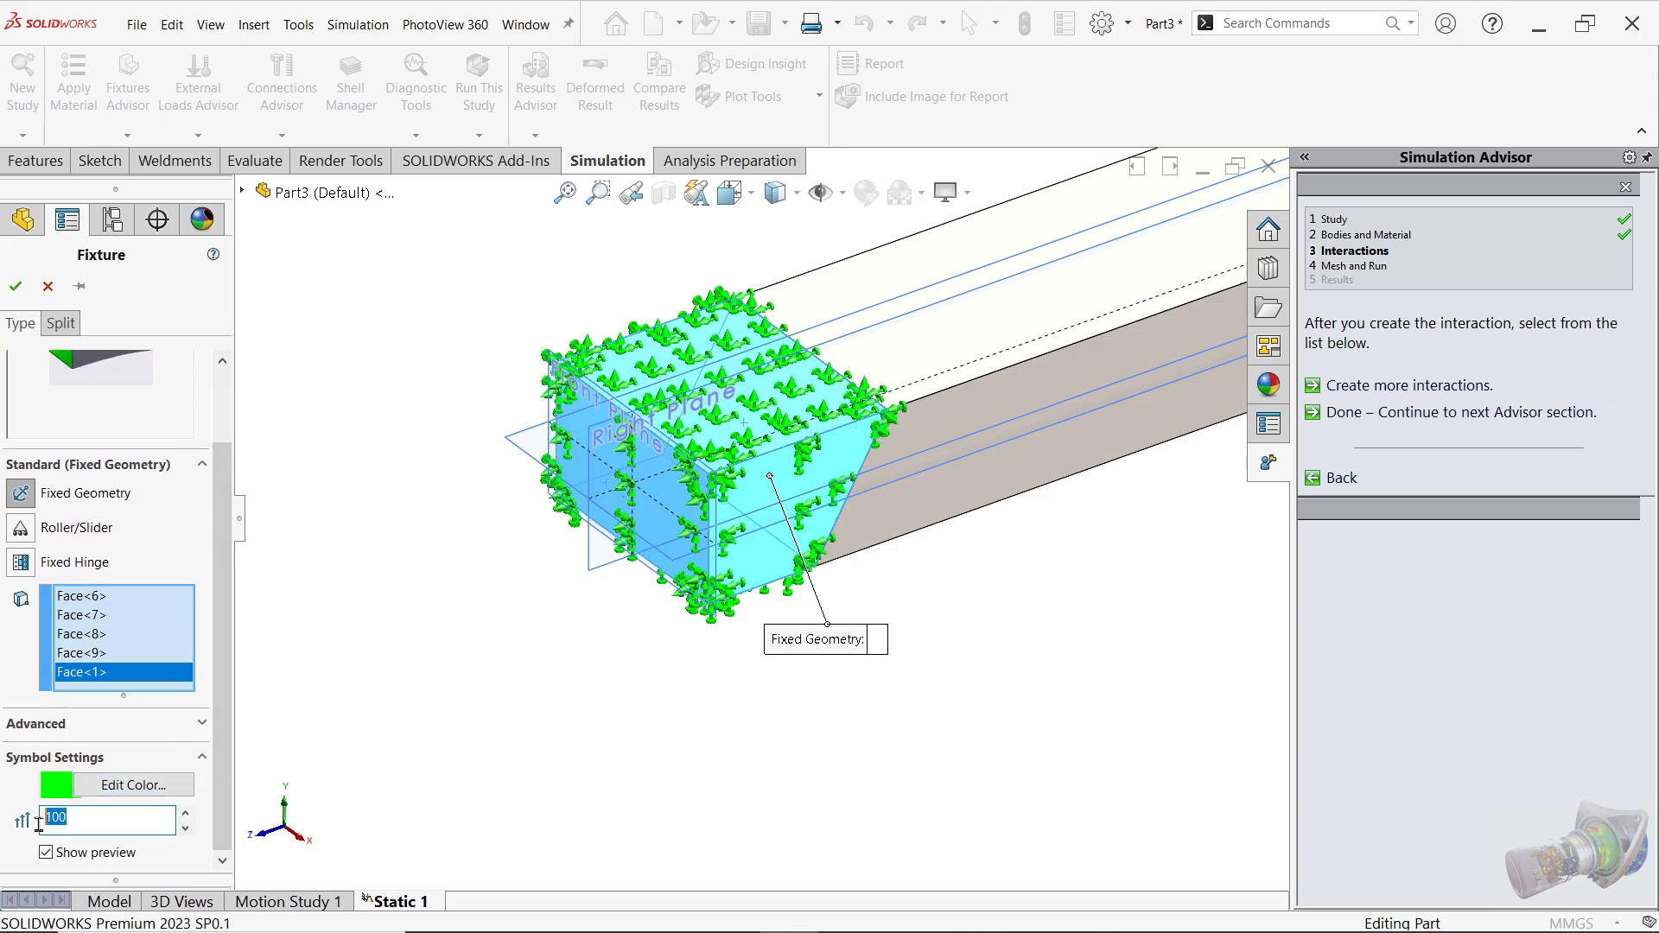
type("15")
Step: Change the fixture symbol color to red
left_click(144, 789)
left_click(724, 381)
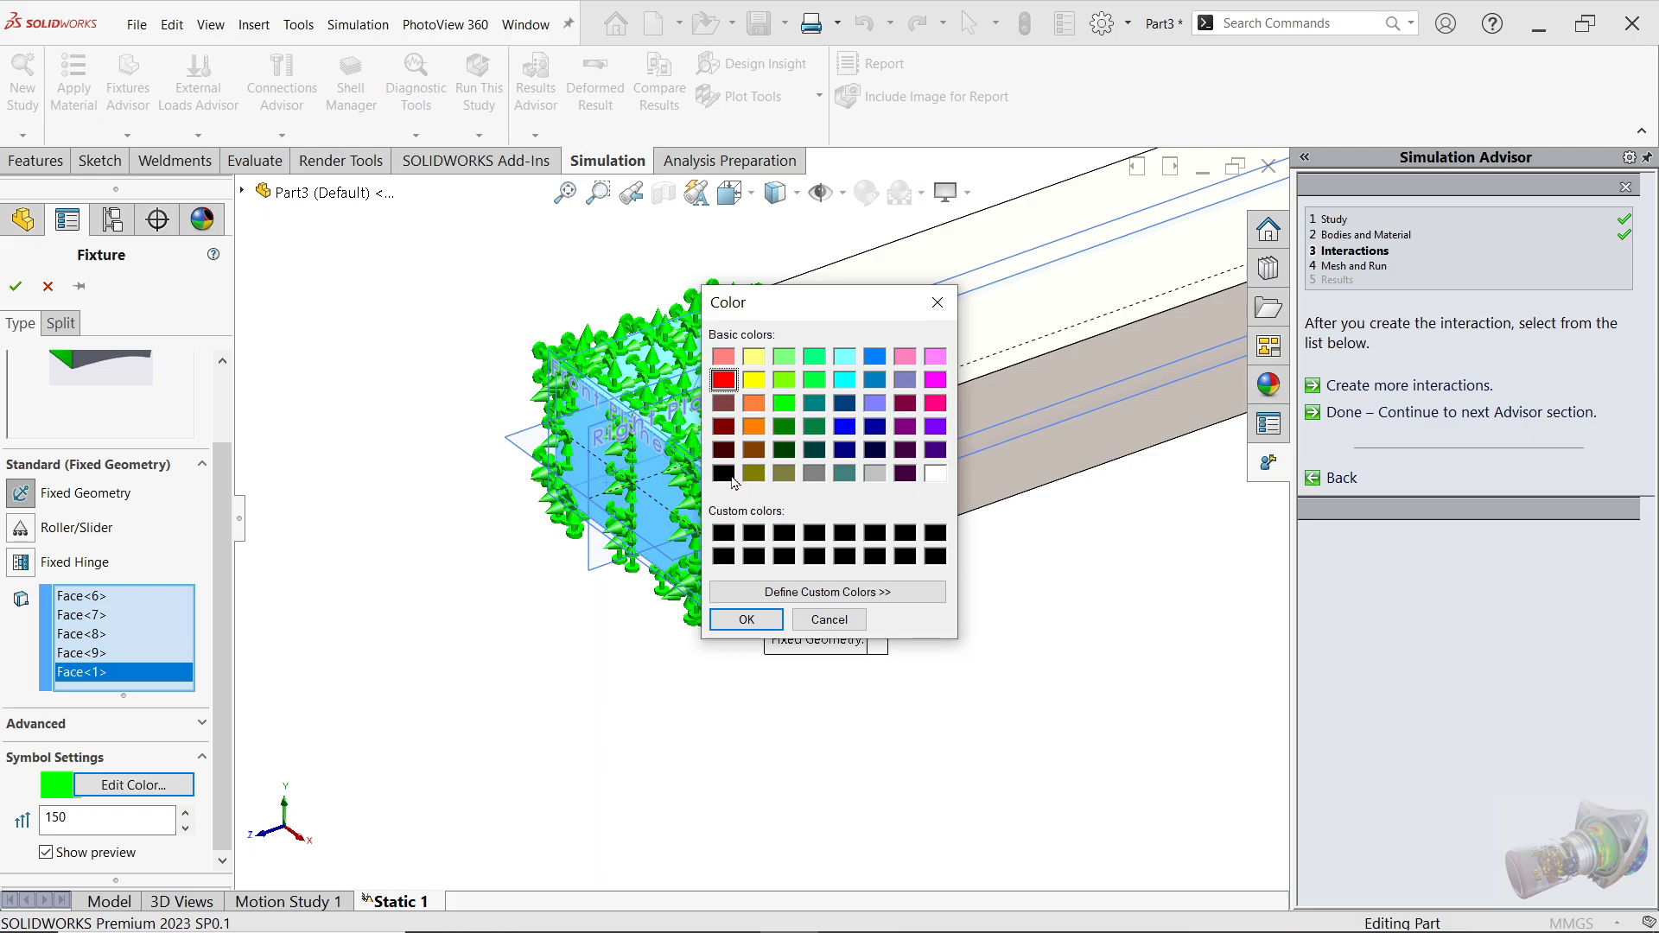
left_click(746, 619)
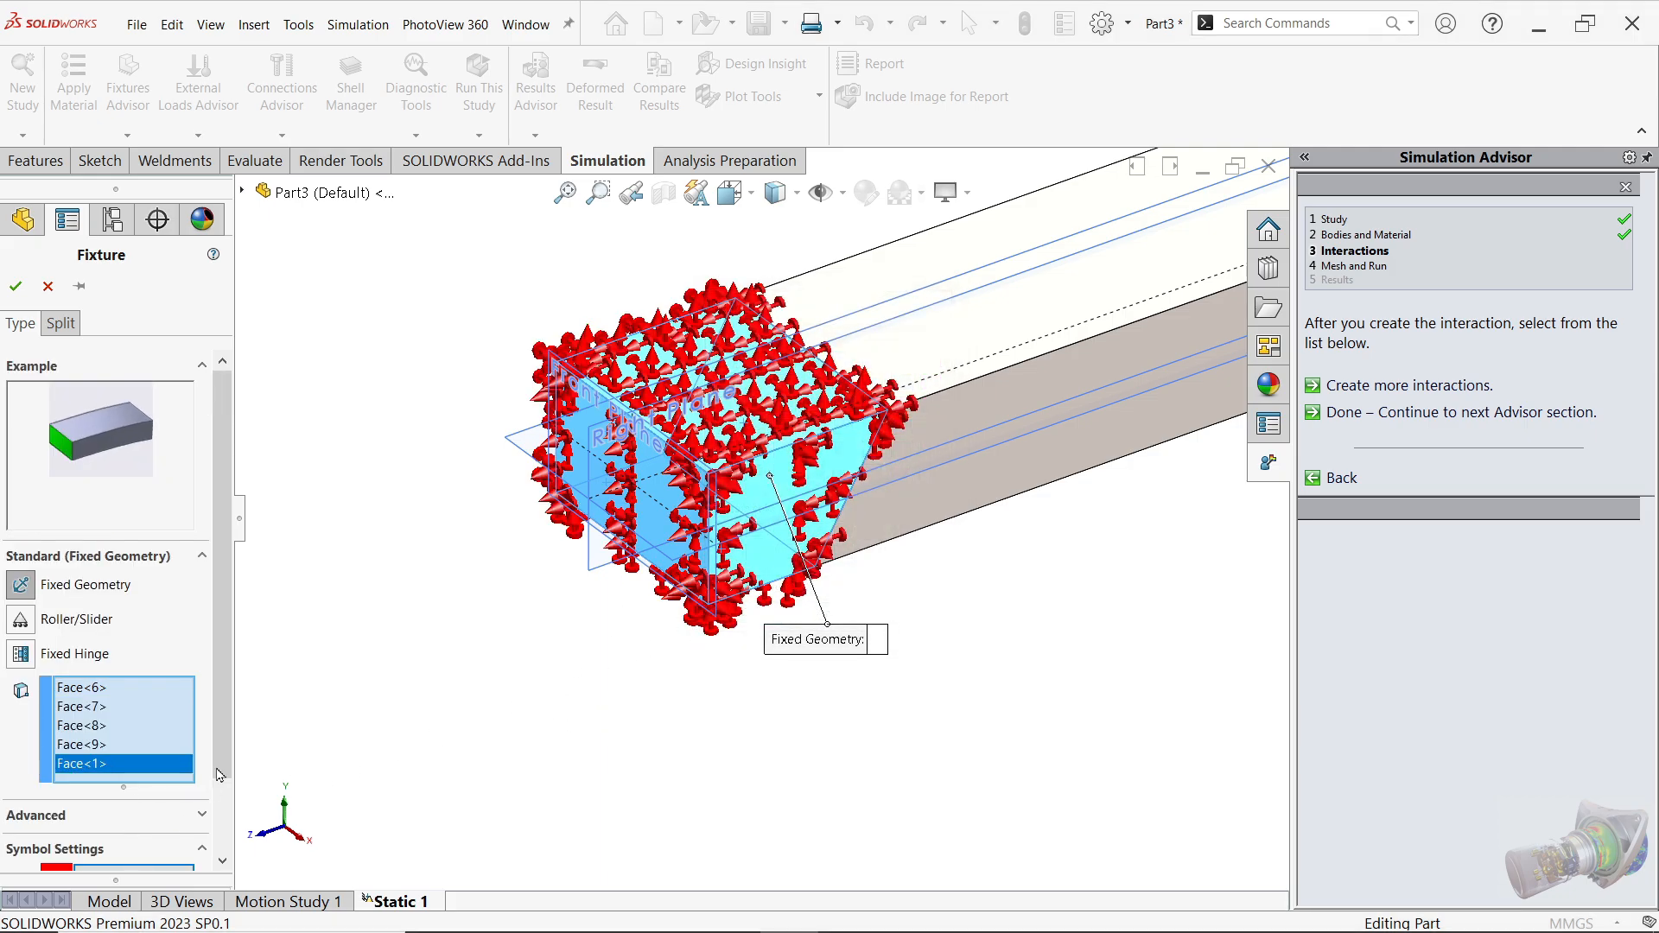
Step: Set the fixture symbol color to bright green
scroll(130, 691, "down", 2)
left_click(136, 782)
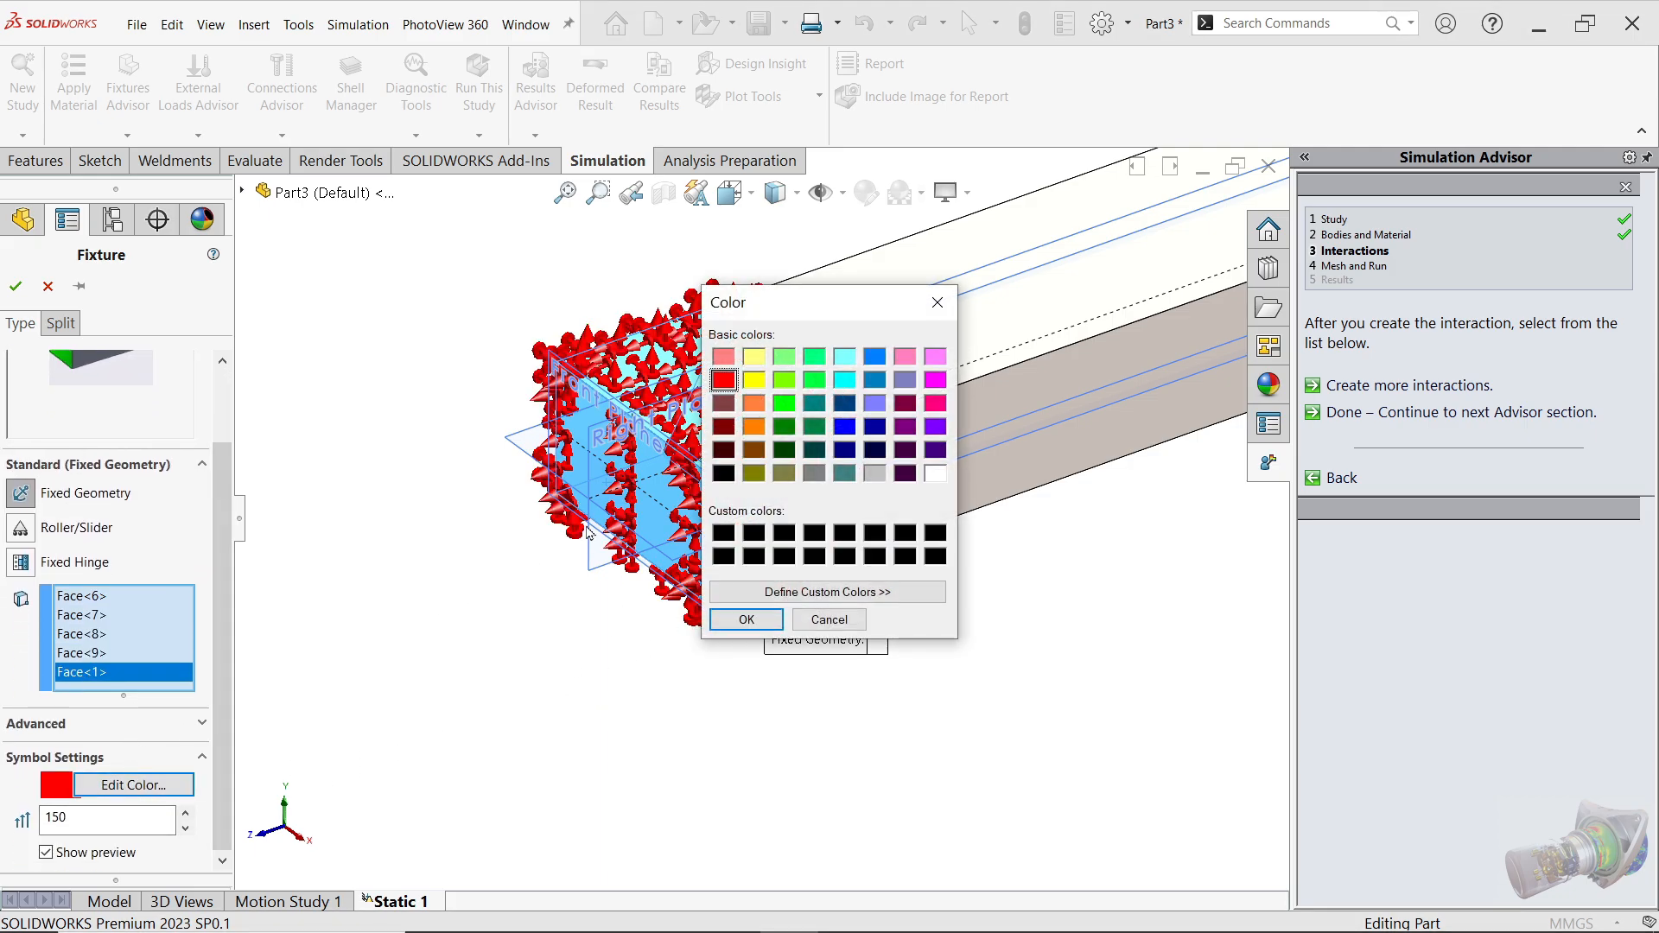
left_click(784, 403)
left_click(735, 622)
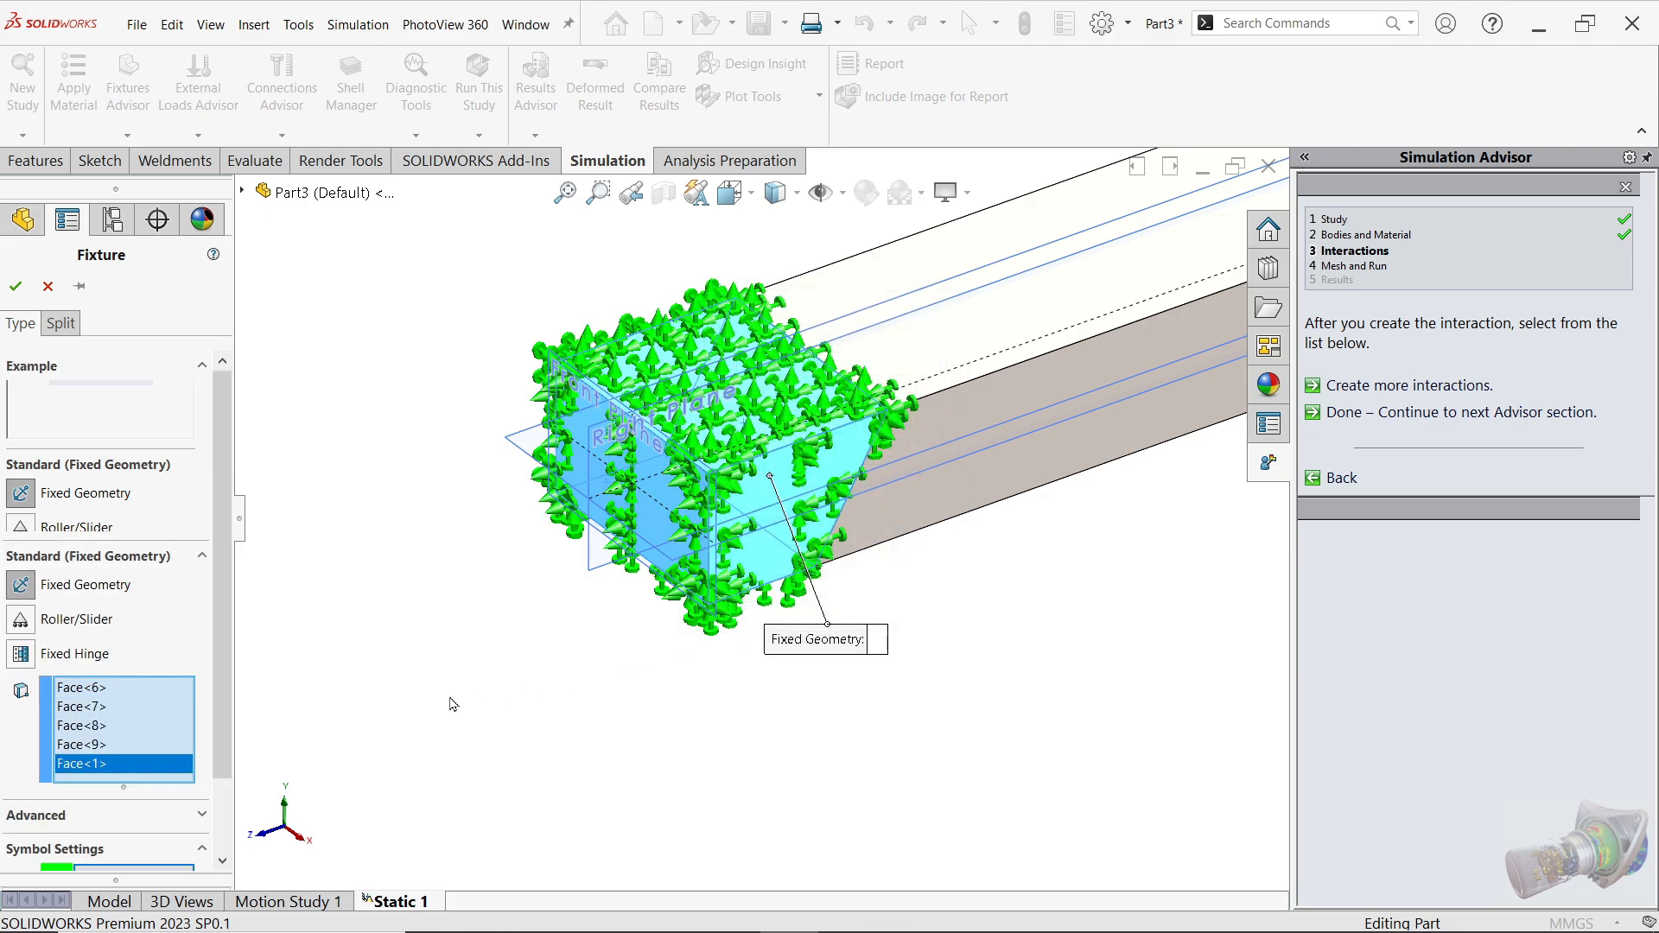
Step: Set the fixture symbol size to 100 and accept the Fixed Geometry fixture
left_click_drag(78, 822, 17, 820)
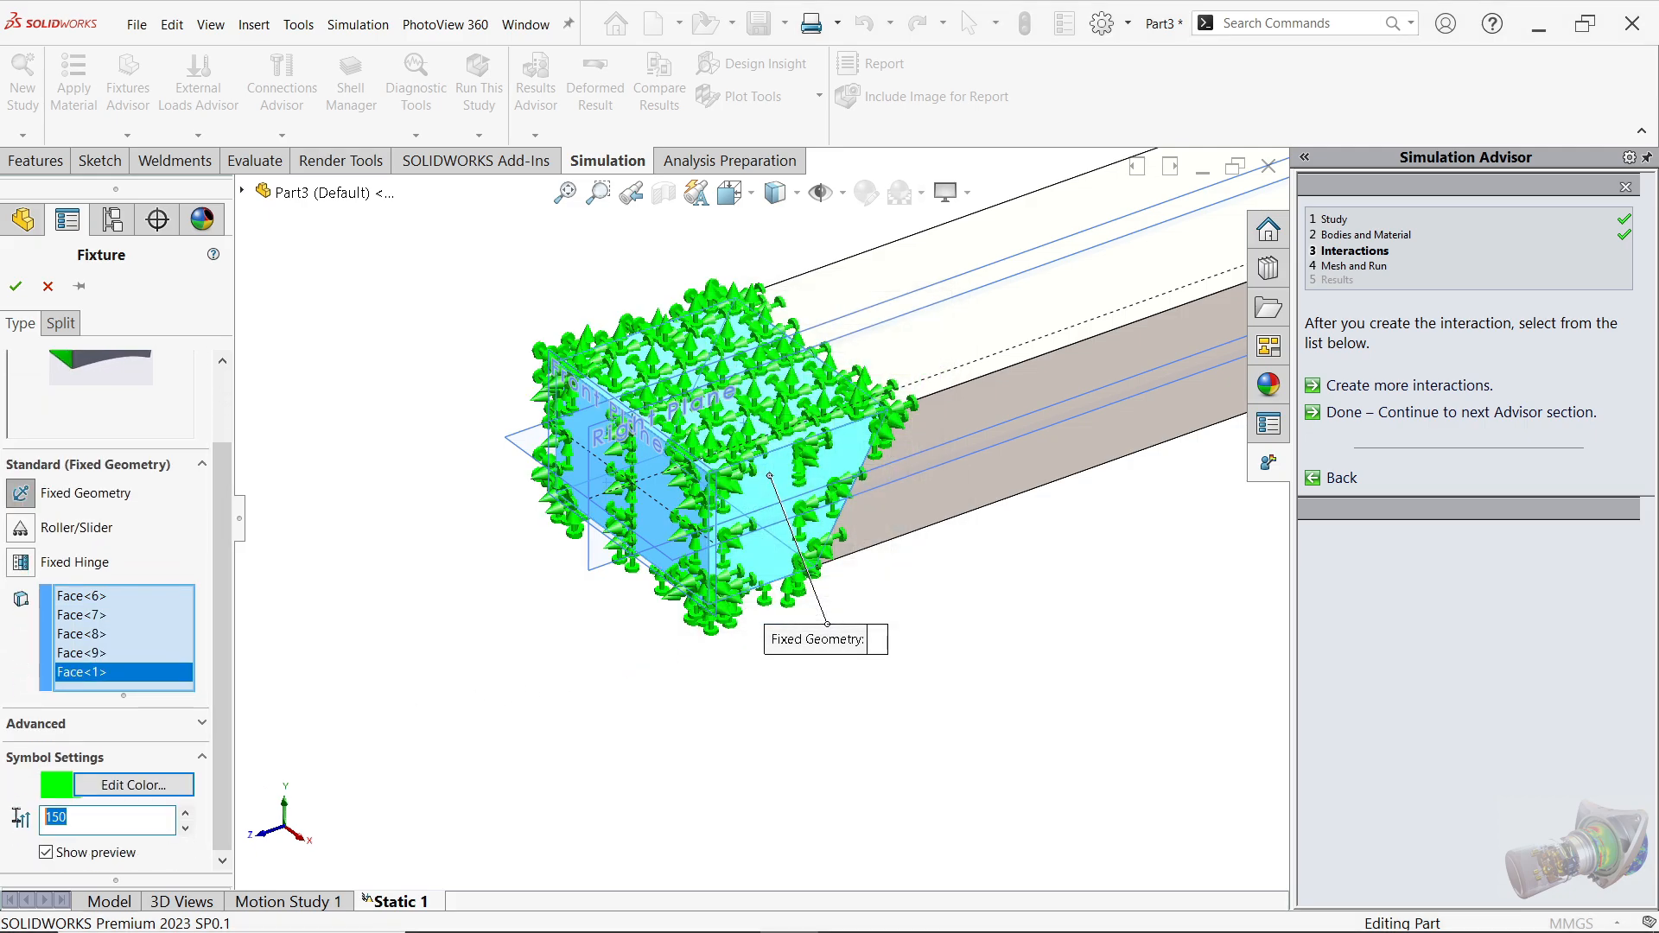
type("100")
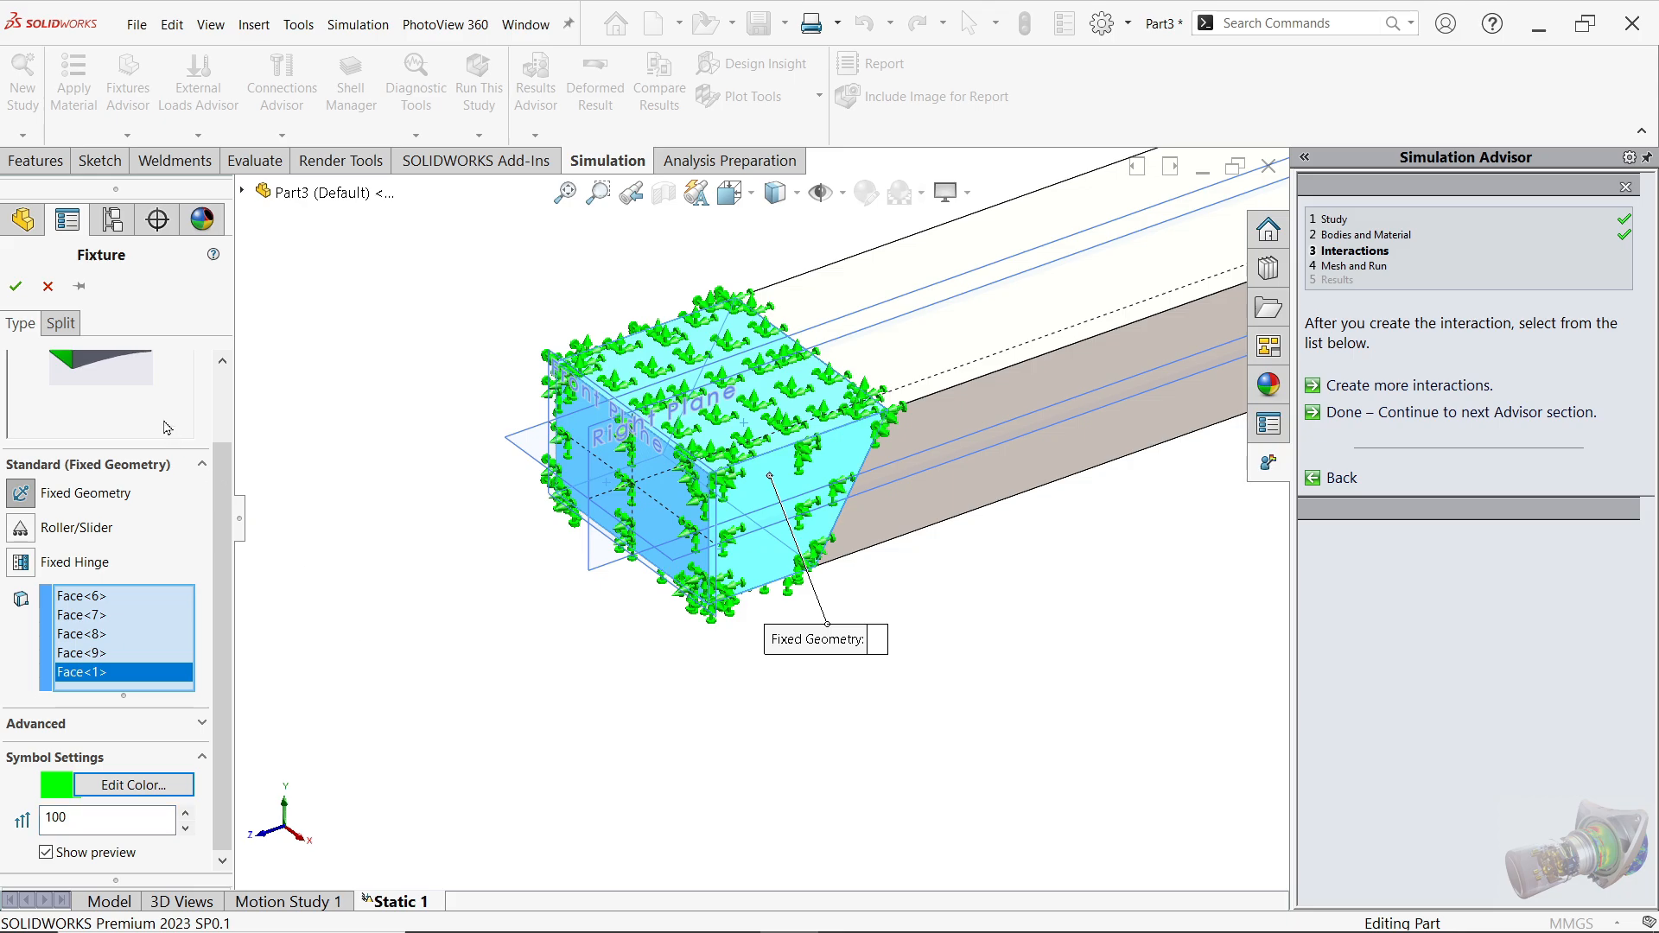
left_click(16, 286)
Step: Examine which faces the fixture covers at the beam's split end by selecting its symbols, and clear the selection
mouse_move(553, 518)
middle_mouse_down()
mouse_move(511, 463)
mouse_move(518, 507)
mouse_move(563, 548)
middle_mouse_up()
scroll(614, 415, "up", 2)
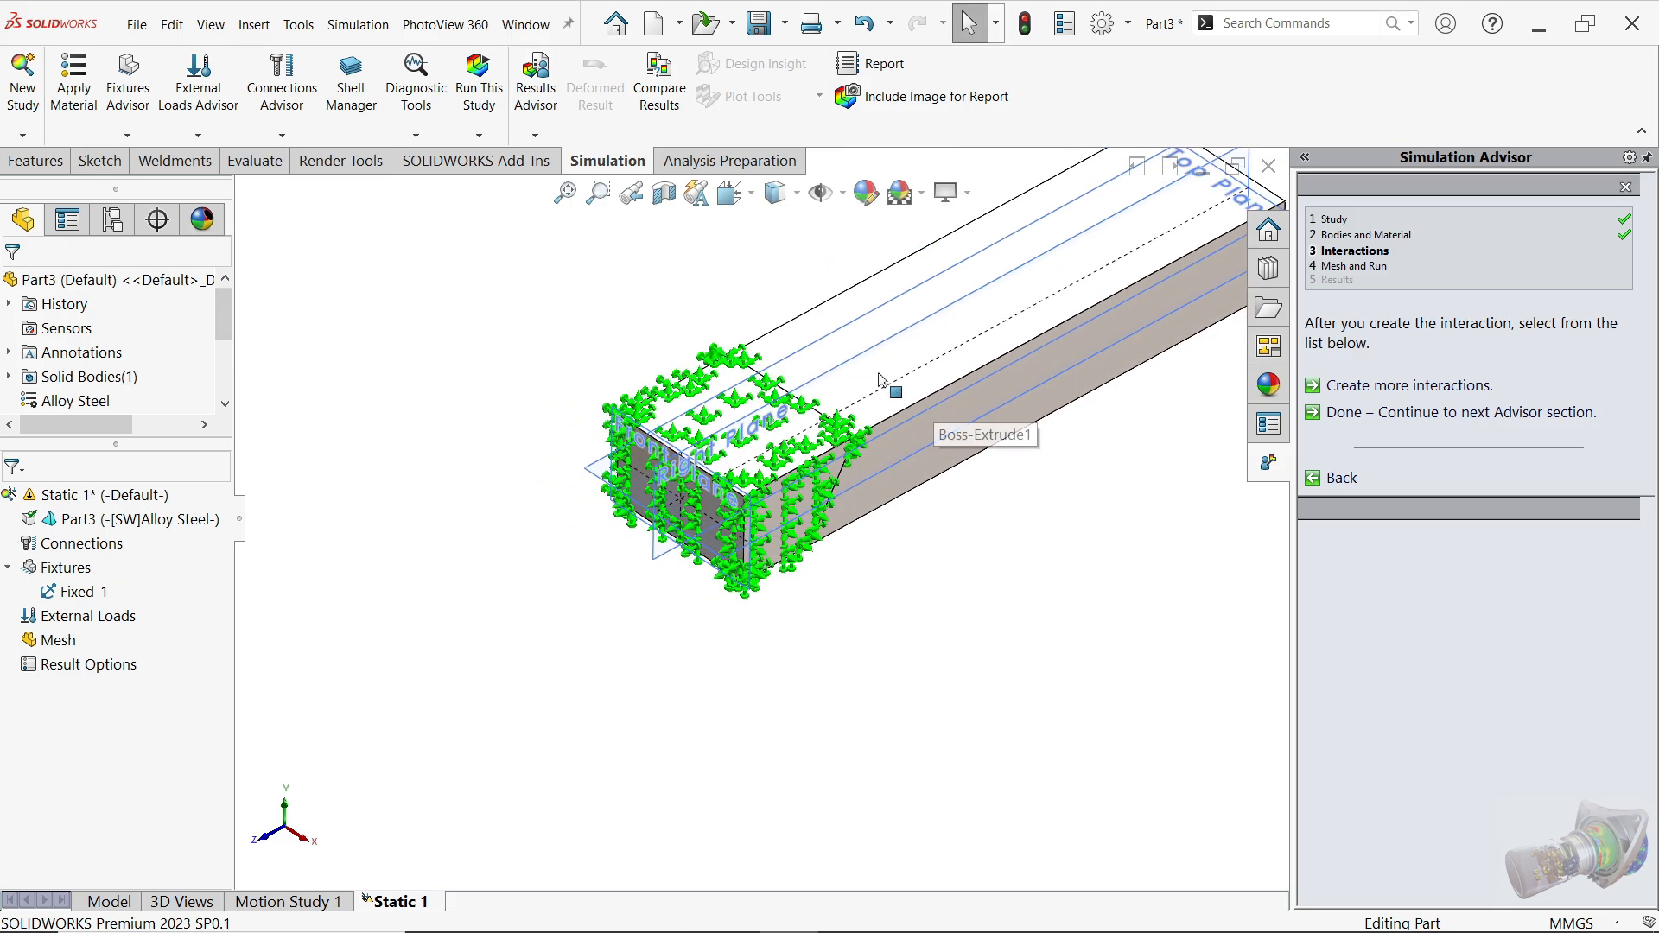
scroll(880, 376, "down", 2)
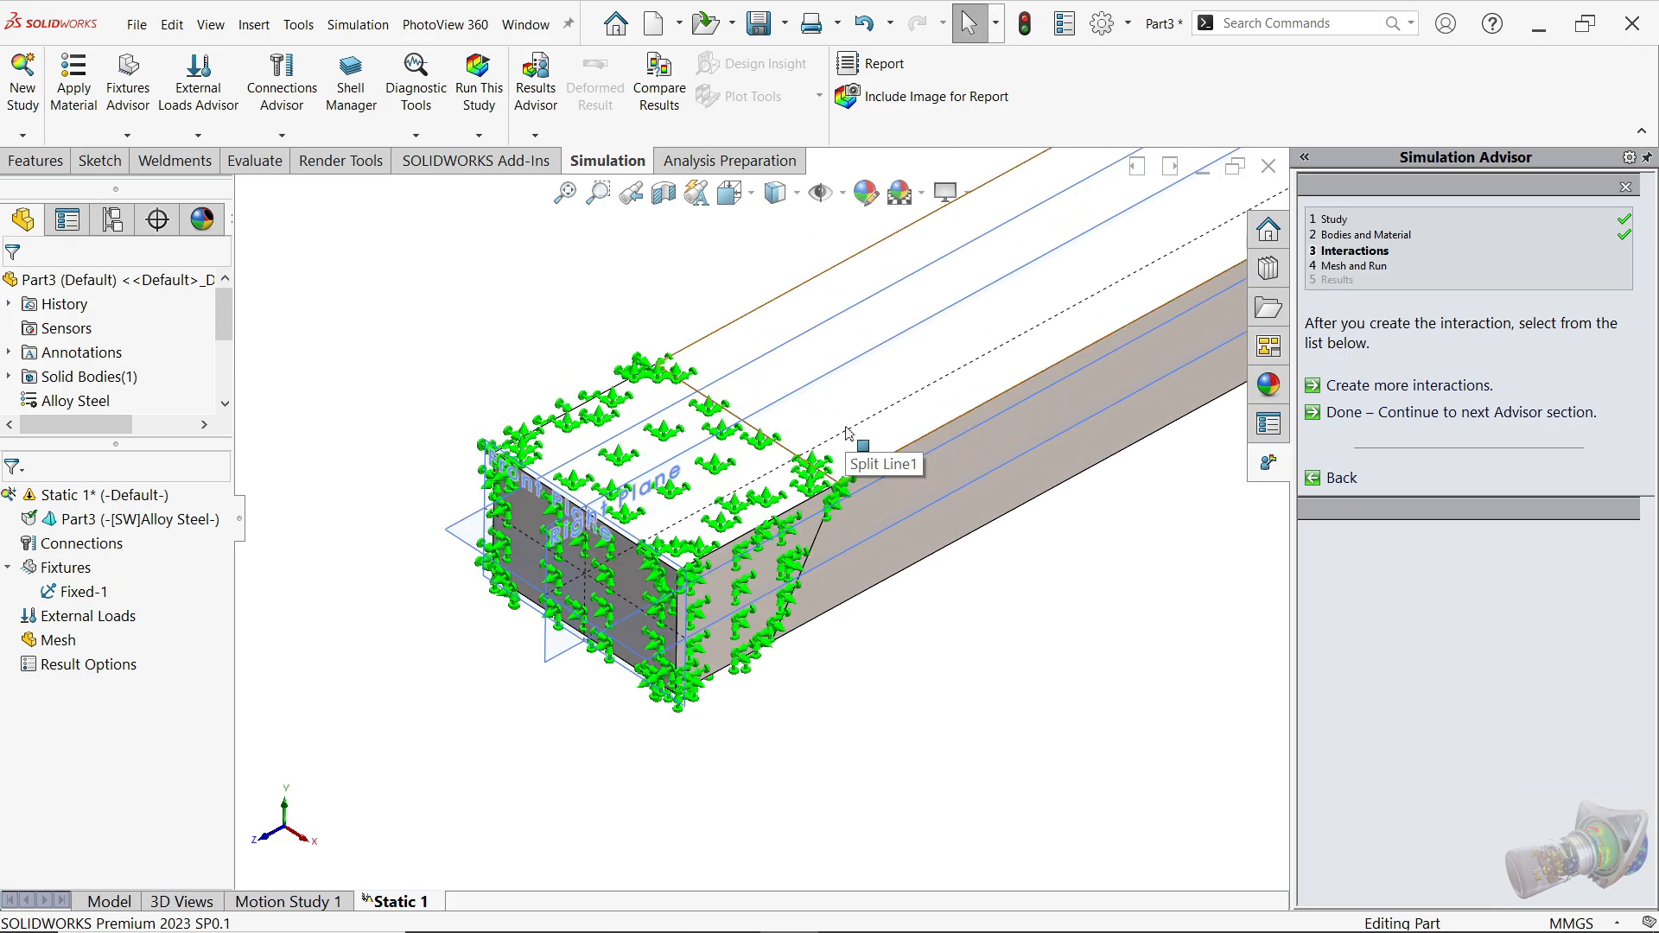
left_click(837, 468)
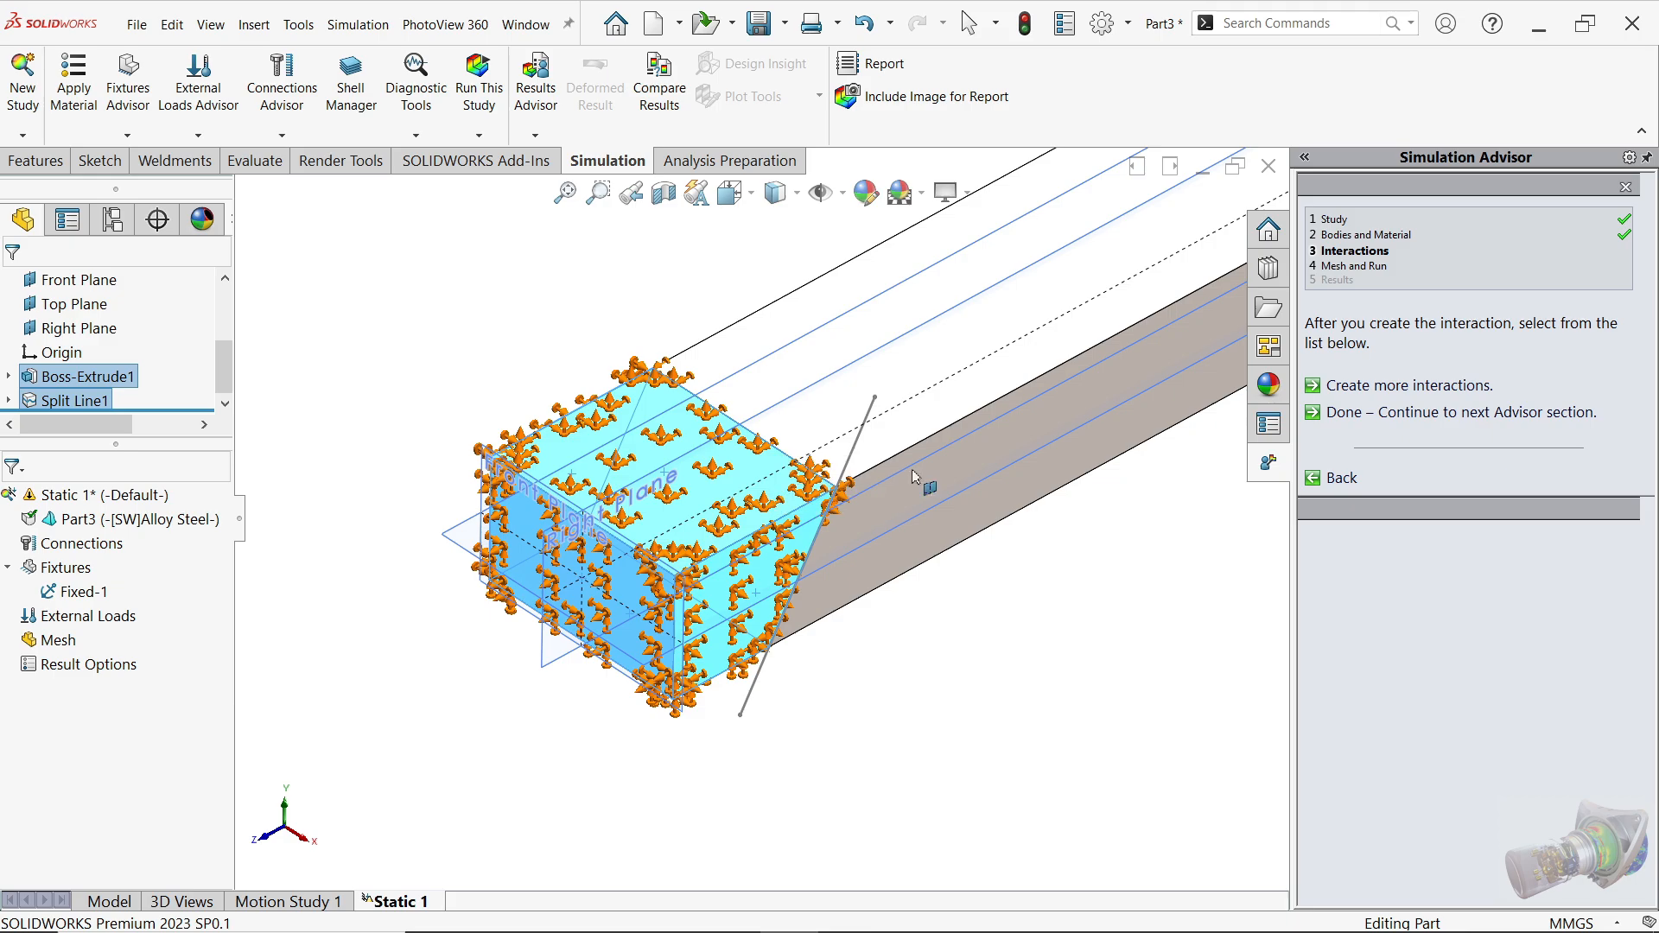
key("Escape")
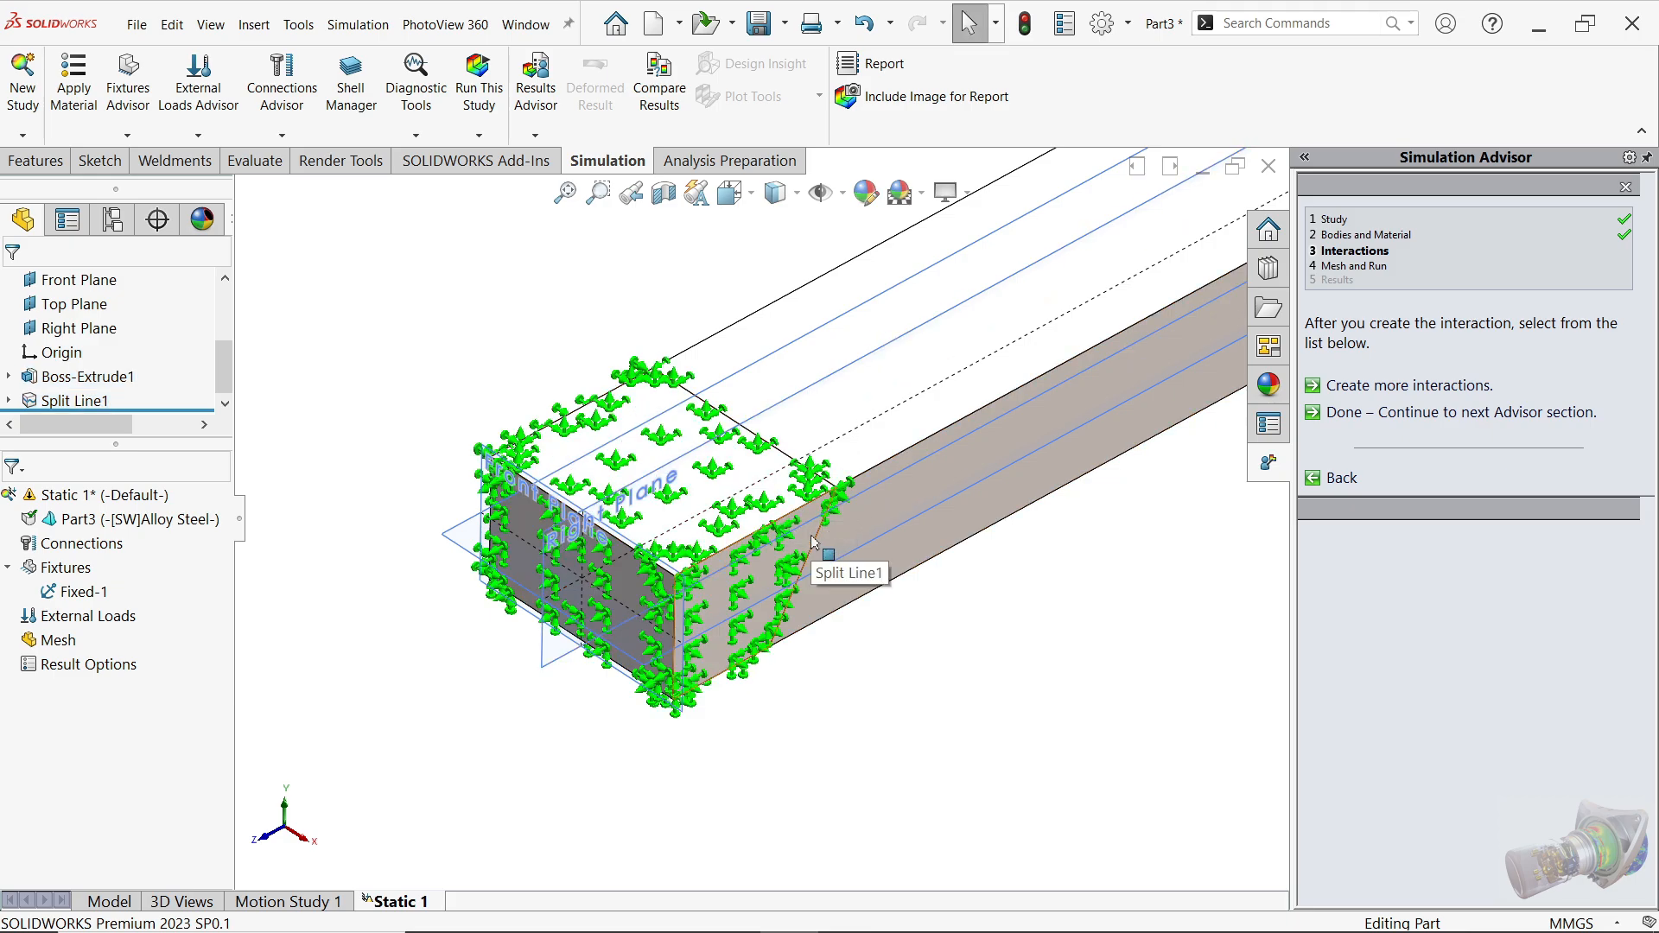